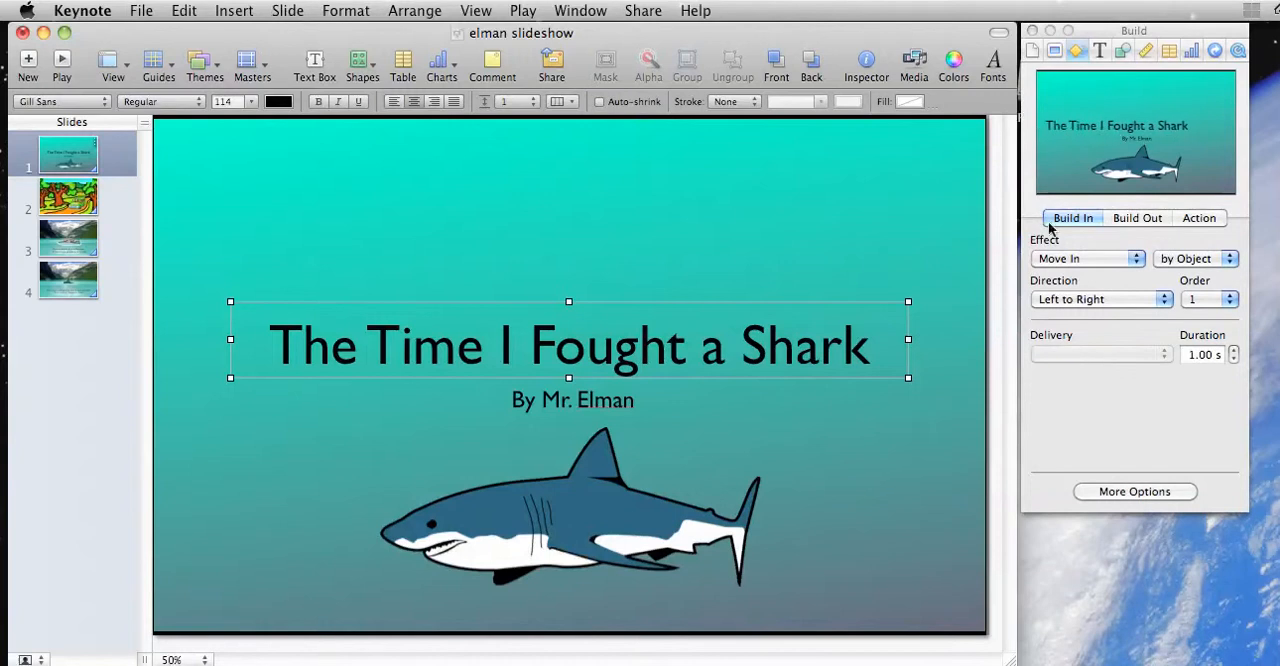
# Step: Give the title on slide 1 the Flame build-in effect and the byline below it the Comet build-in effect
pyautogui.click(1078, 260)
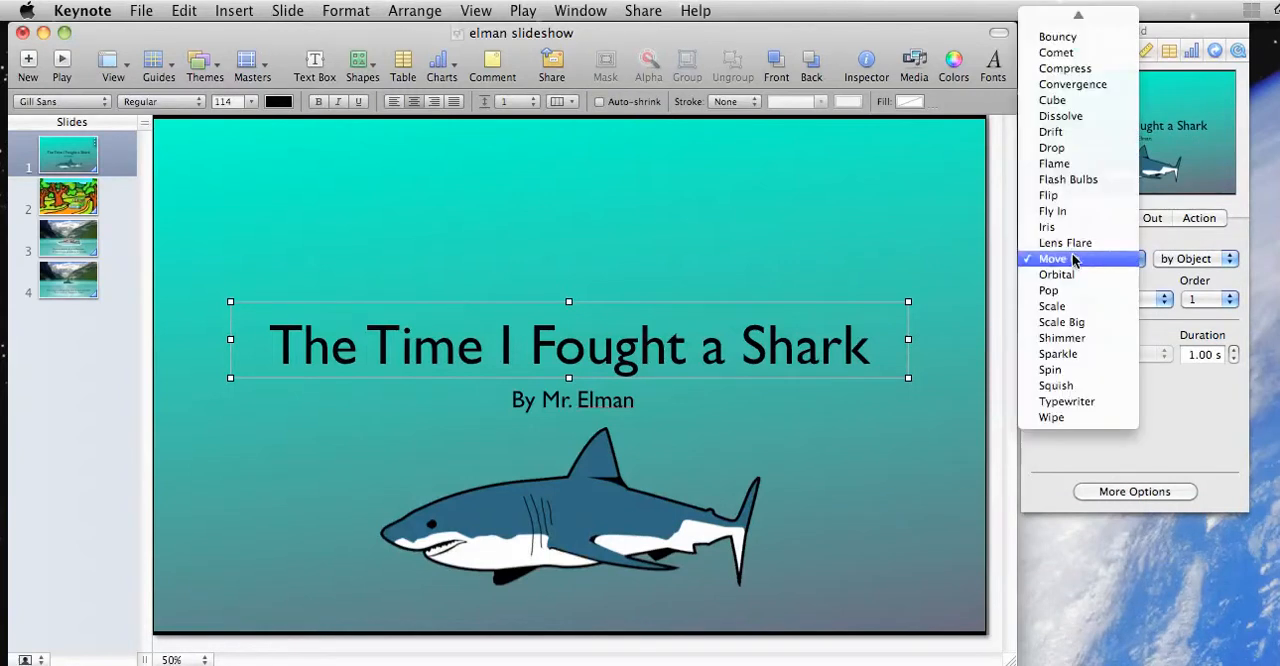
pyautogui.click(1058, 164)
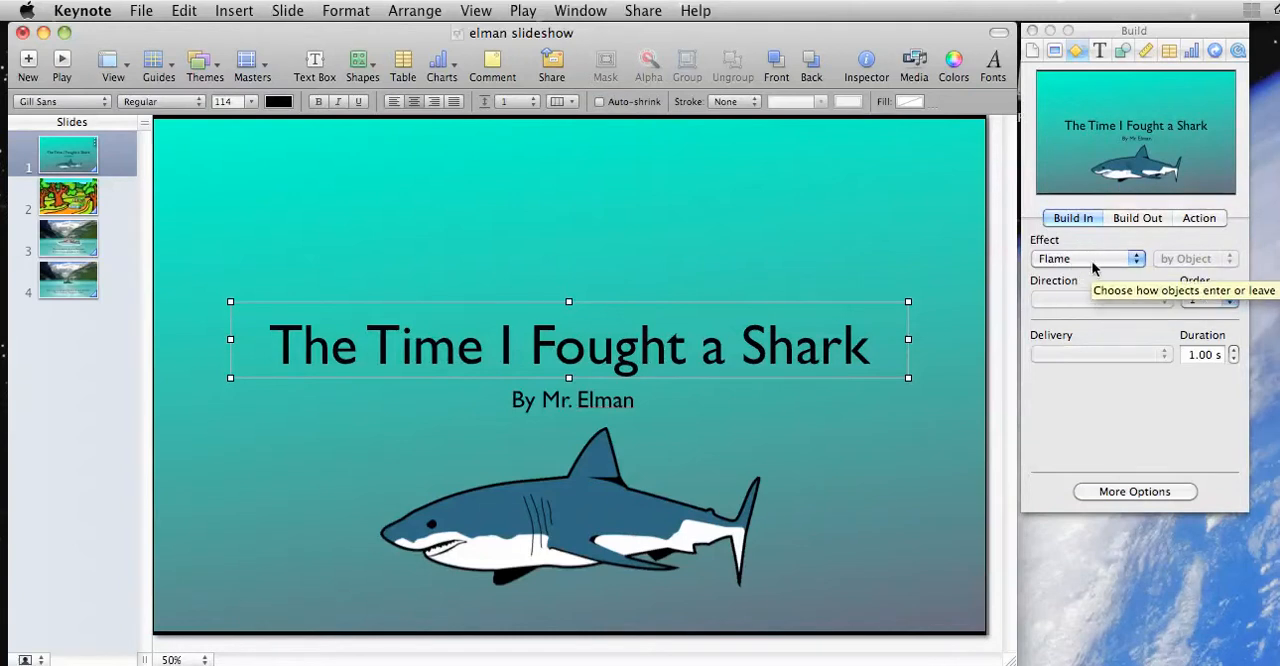
pyautogui.click(600, 405)
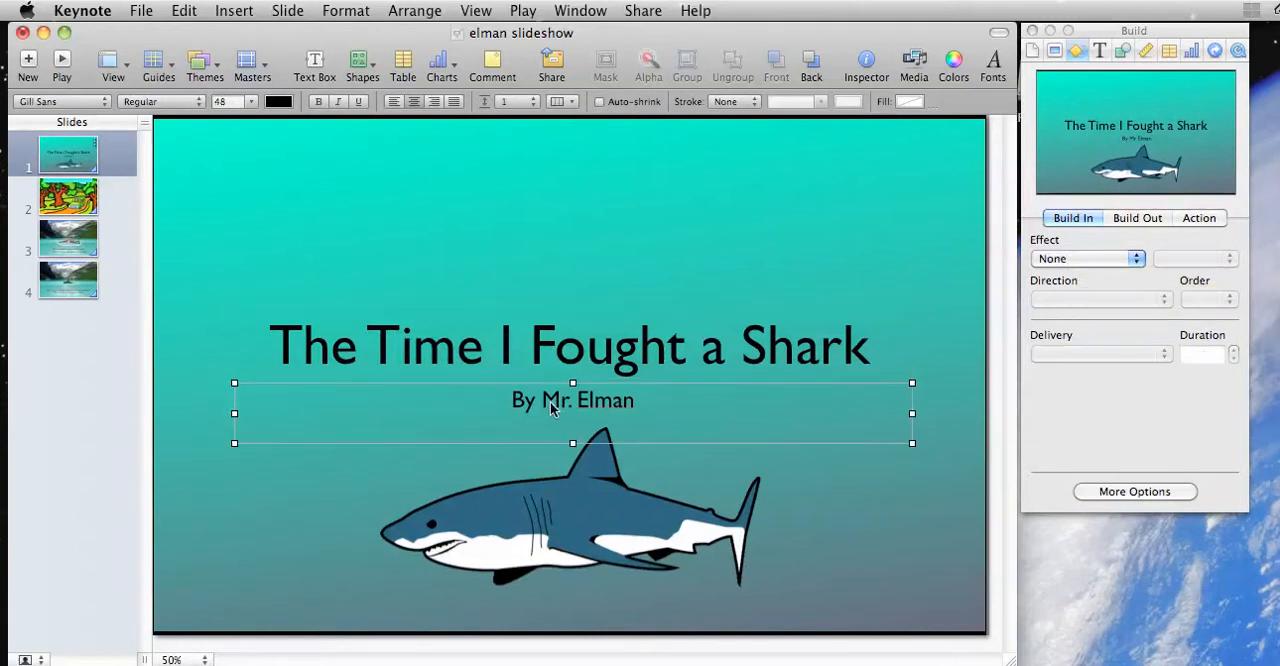
pyautogui.click(1090, 258)
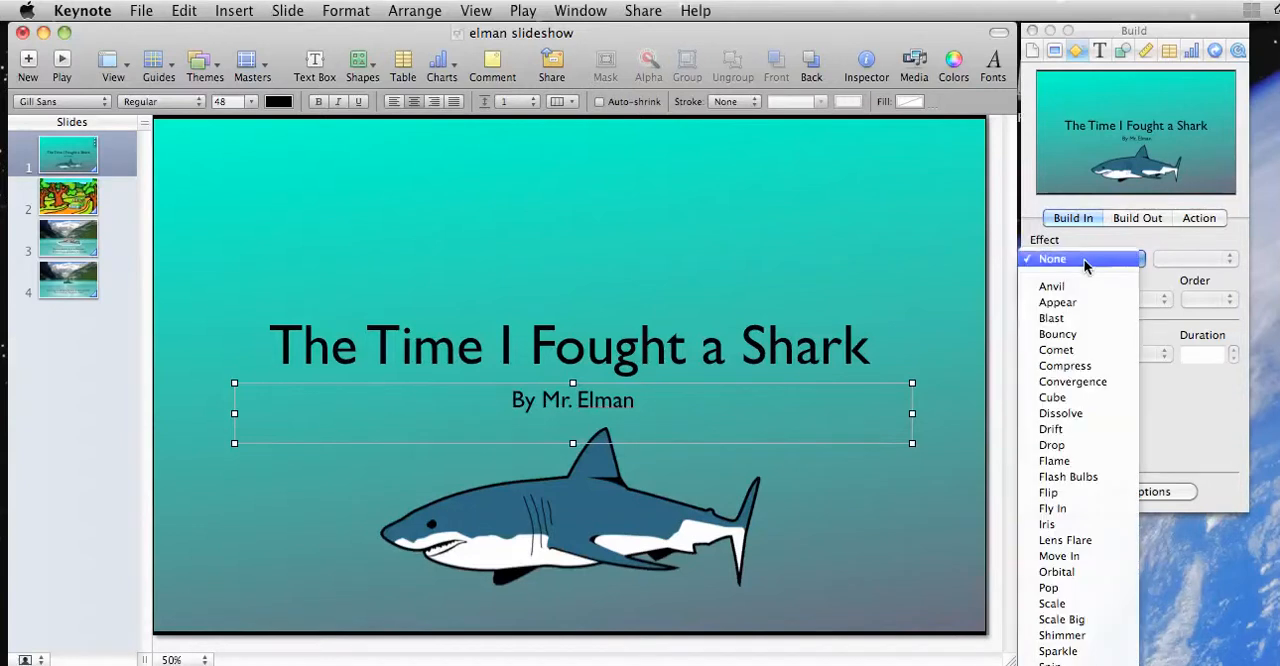
pyautogui.click(1078, 350)
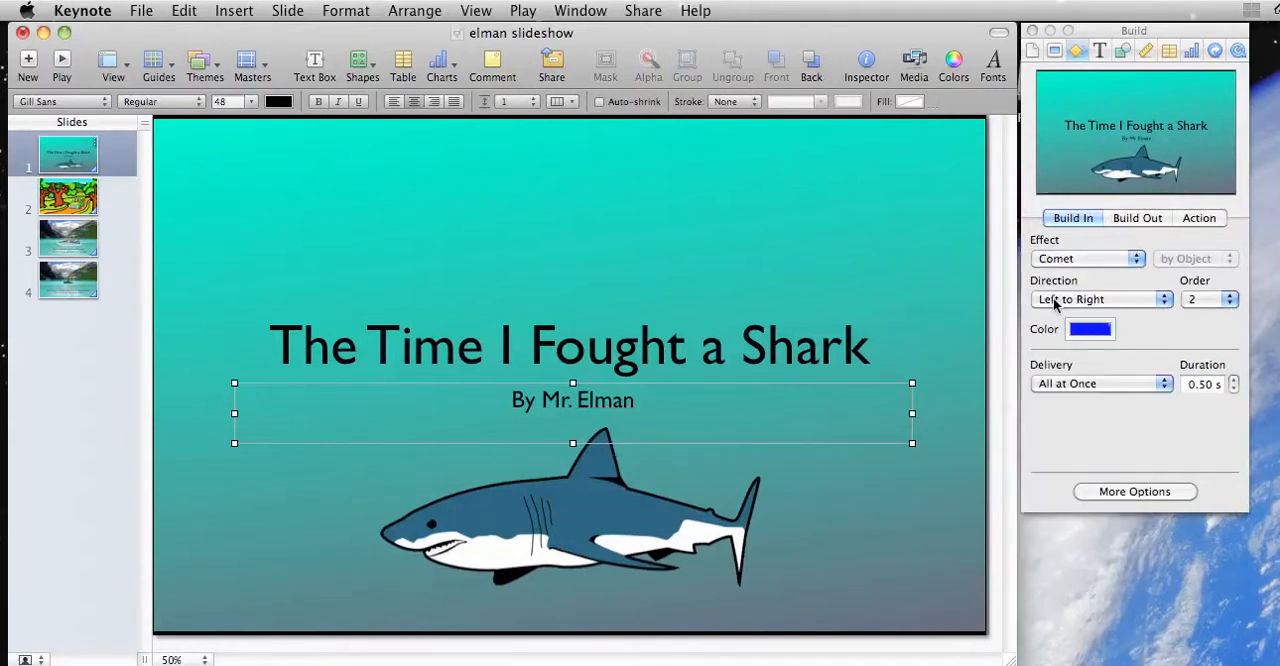
# Step: Try the Right to Left direction for the byline's Comet build-in and return it to Left to Right
pyautogui.click(1058, 301)
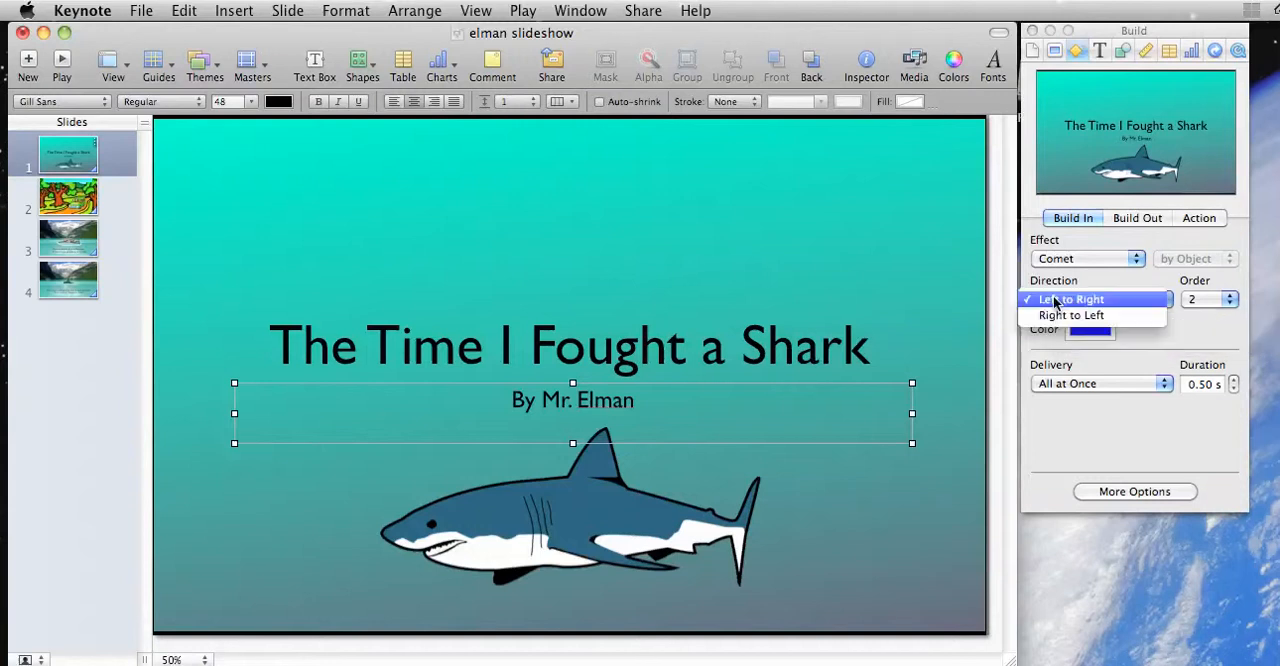
pyautogui.click(1055, 316)
pyautogui.click(1057, 300)
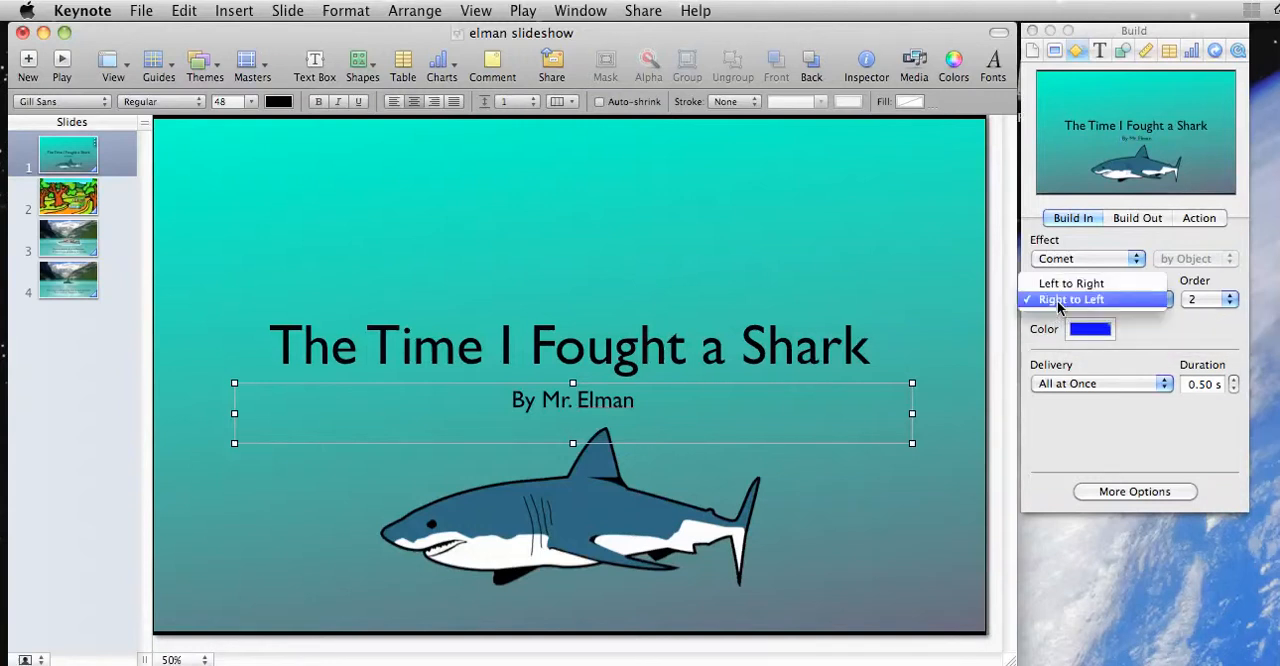
pyautogui.click(1062, 283)
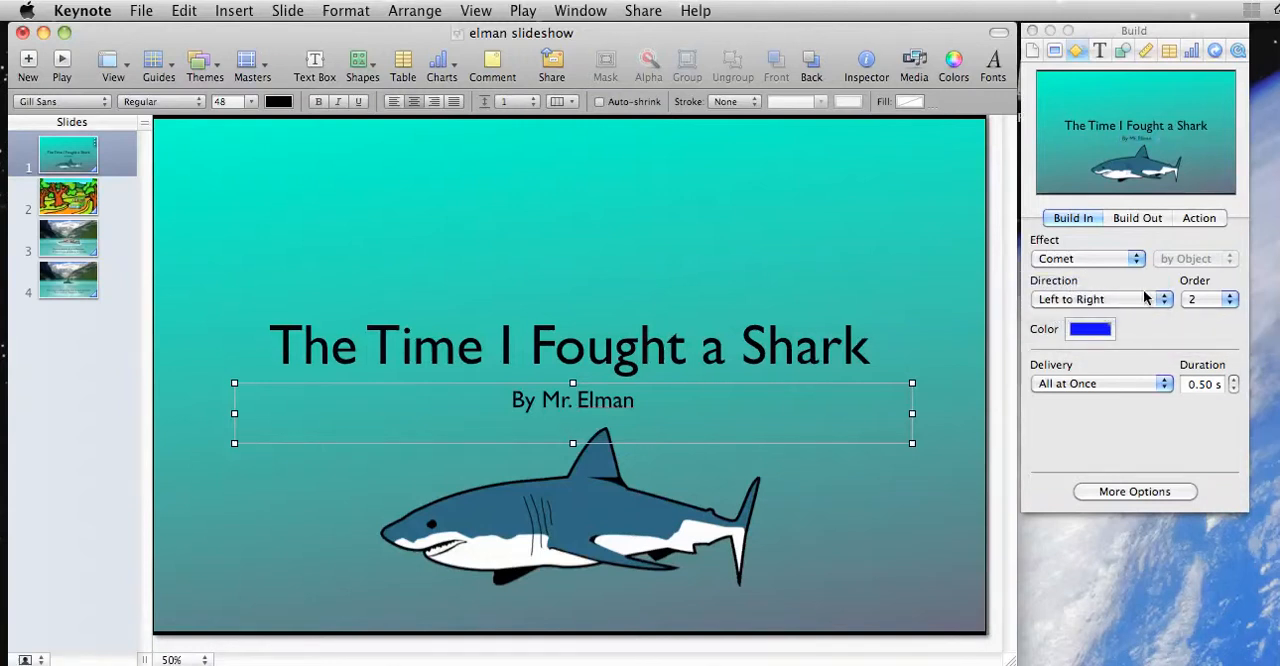
# Step: Apply the Move In build-in effect to the shark image with the direction Right to Left
pyautogui.click(543, 522)
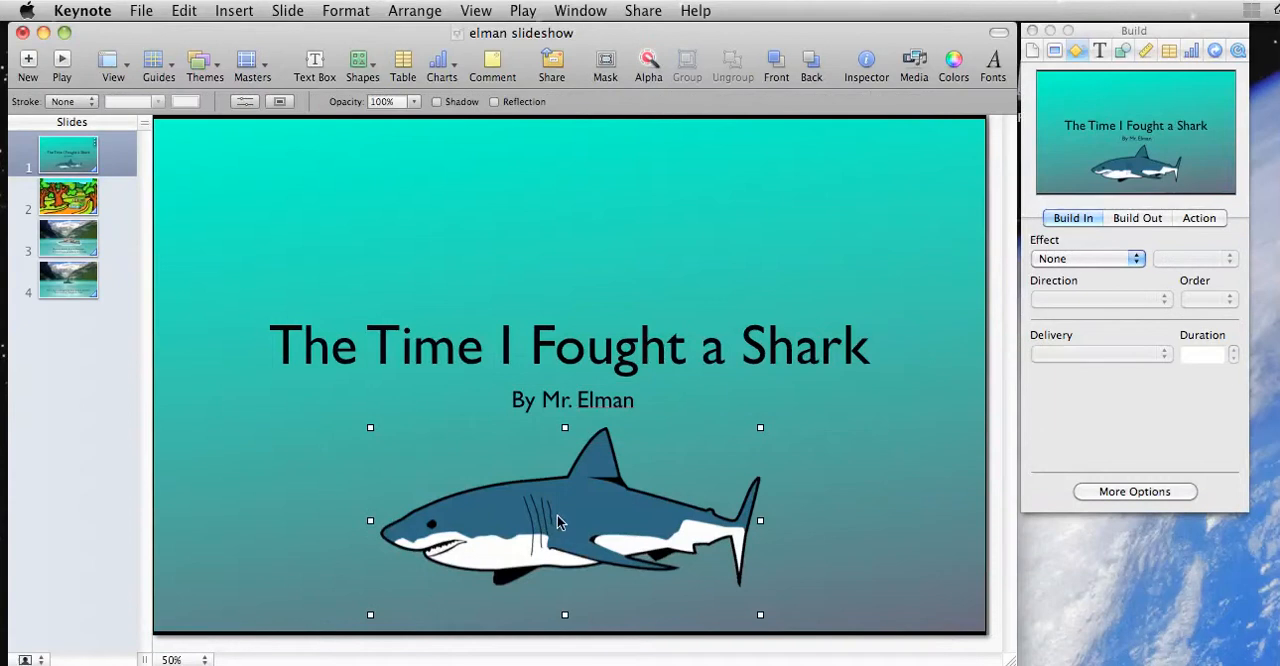
pyautogui.click(1120, 262)
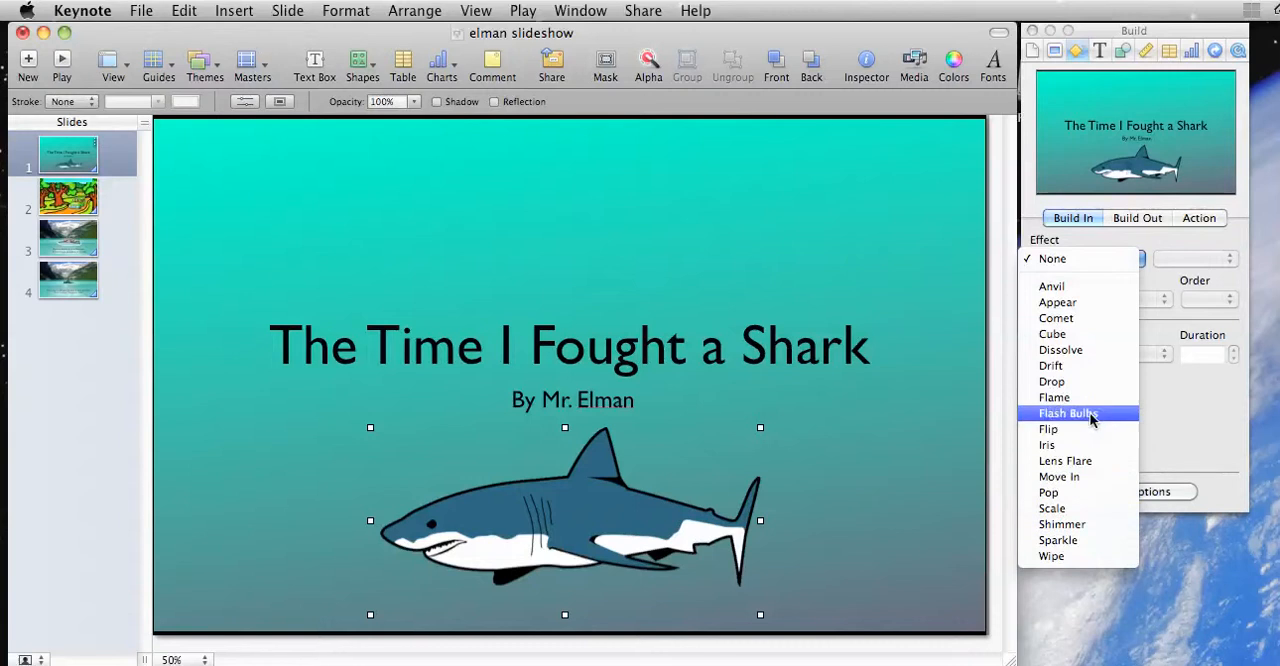
pyautogui.click(1070, 478)
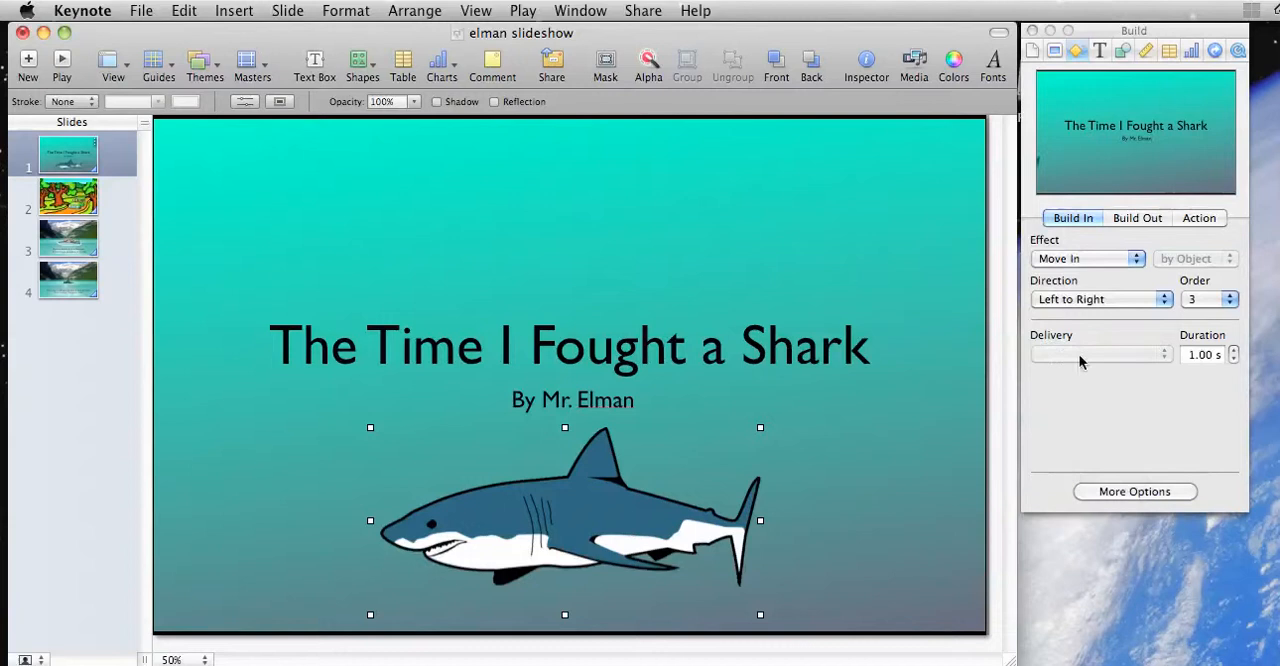
pyautogui.click(1088, 302)
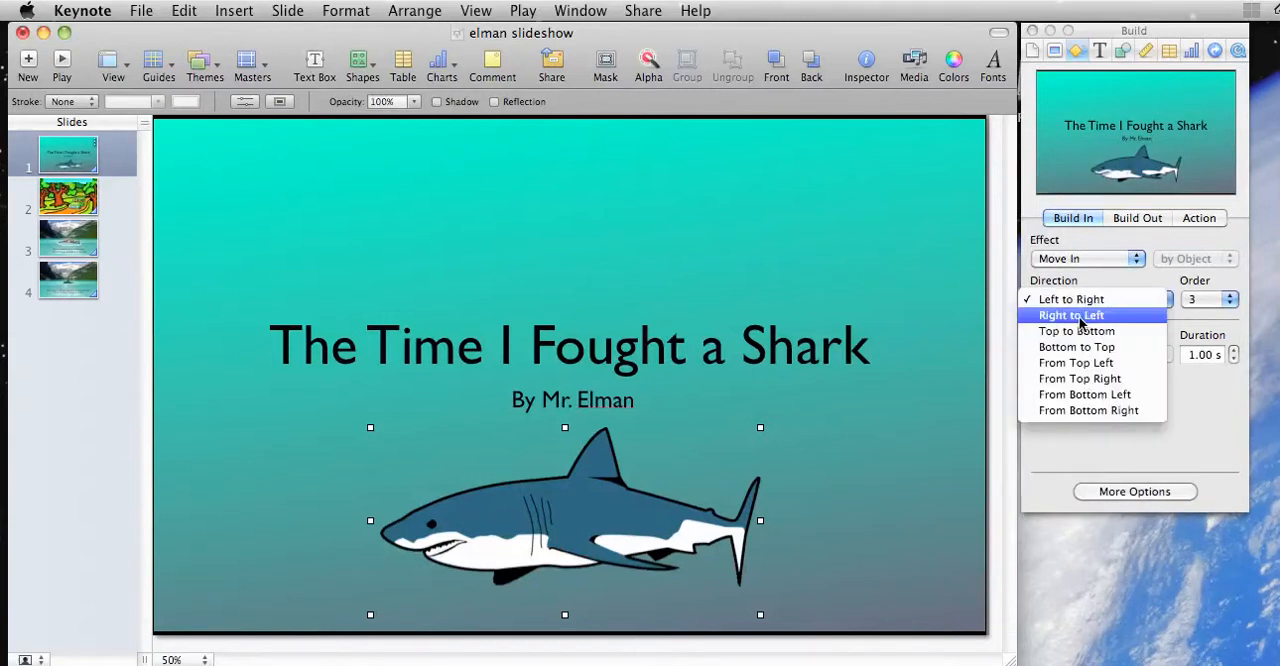
pyautogui.click(1079, 316)
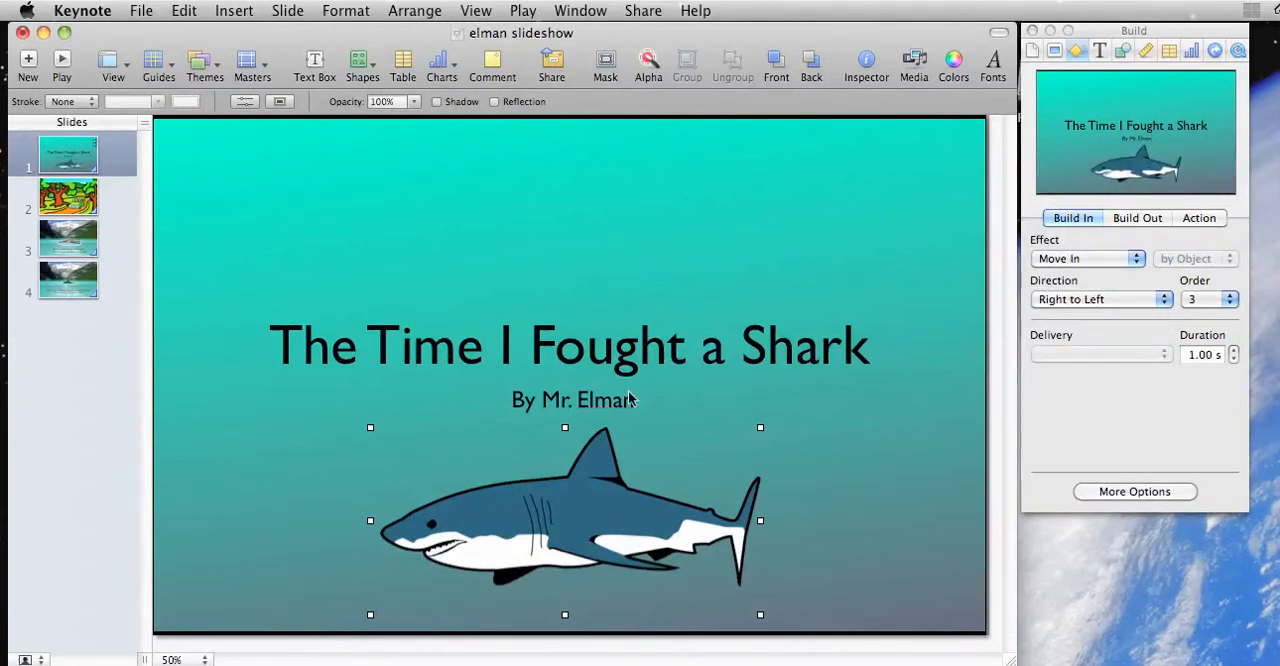
# Step: Apply the Scale build-in effect to the vacation text box on slide 2
pyautogui.click(82, 198)
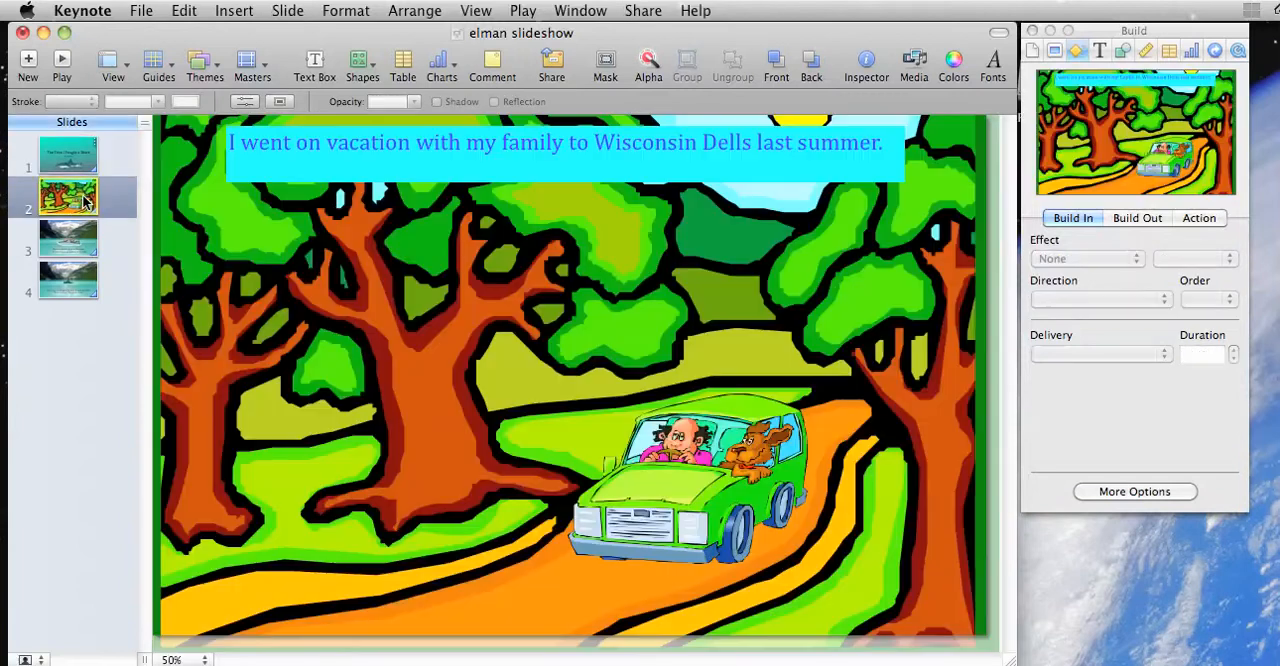
pyautogui.click(444, 149)
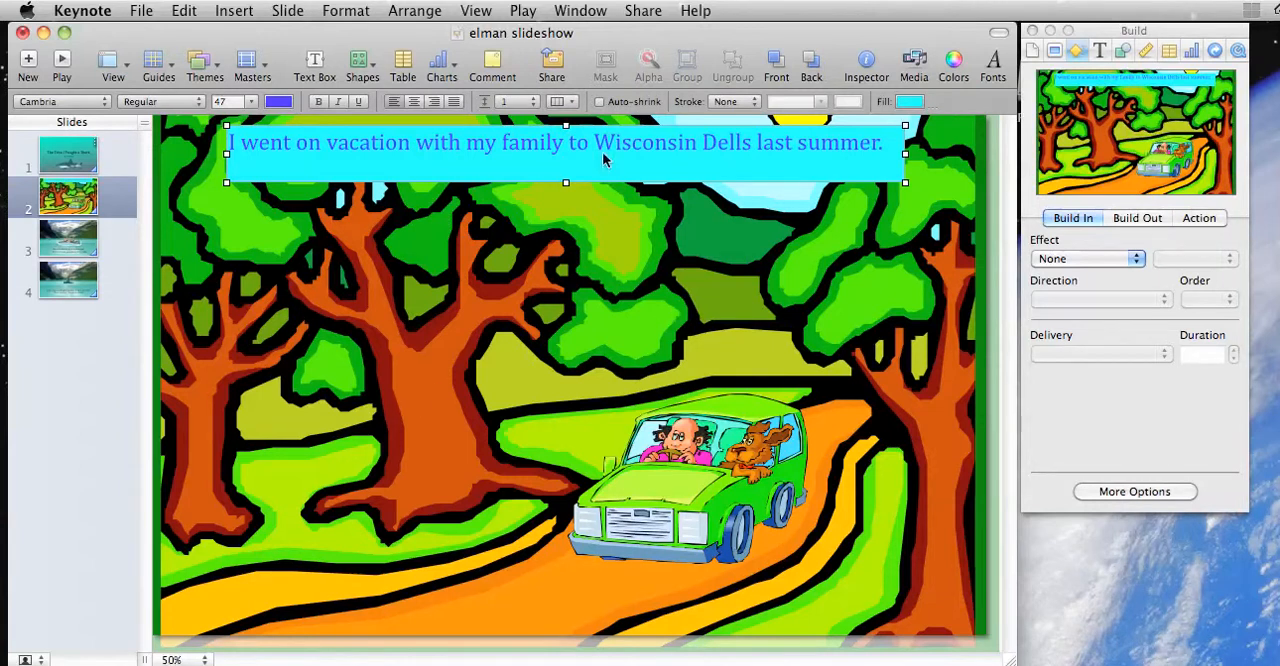
pyautogui.click(1072, 259)
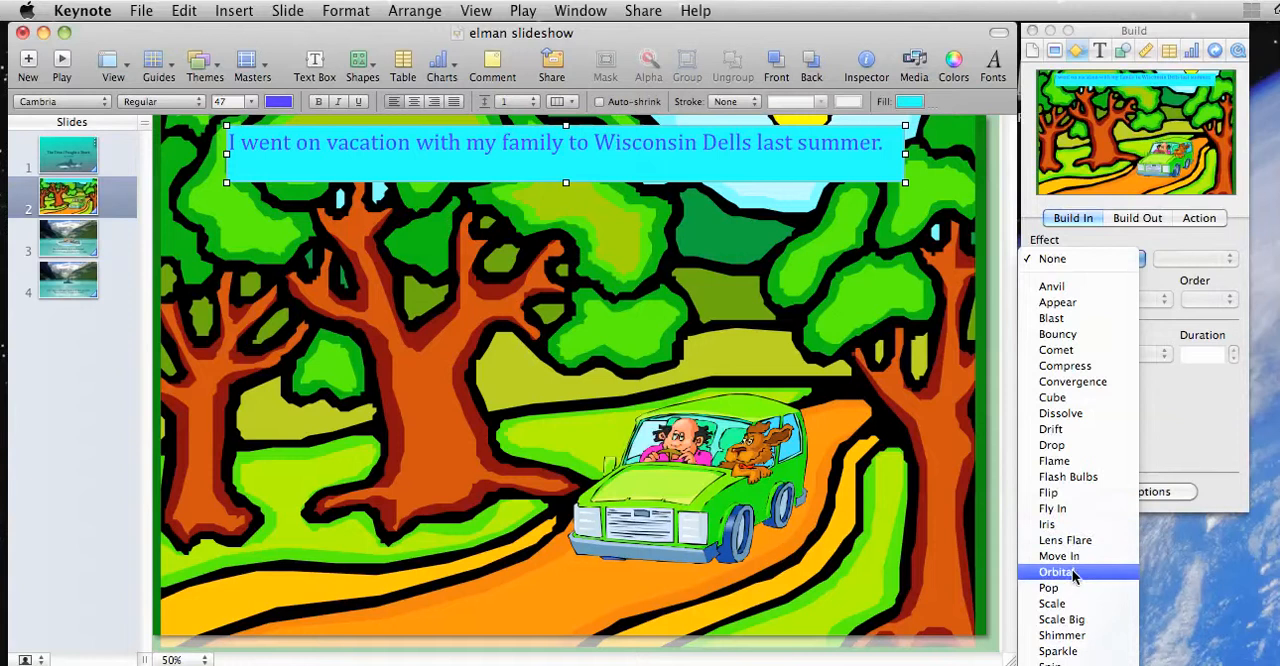
pyautogui.click(1075, 604)
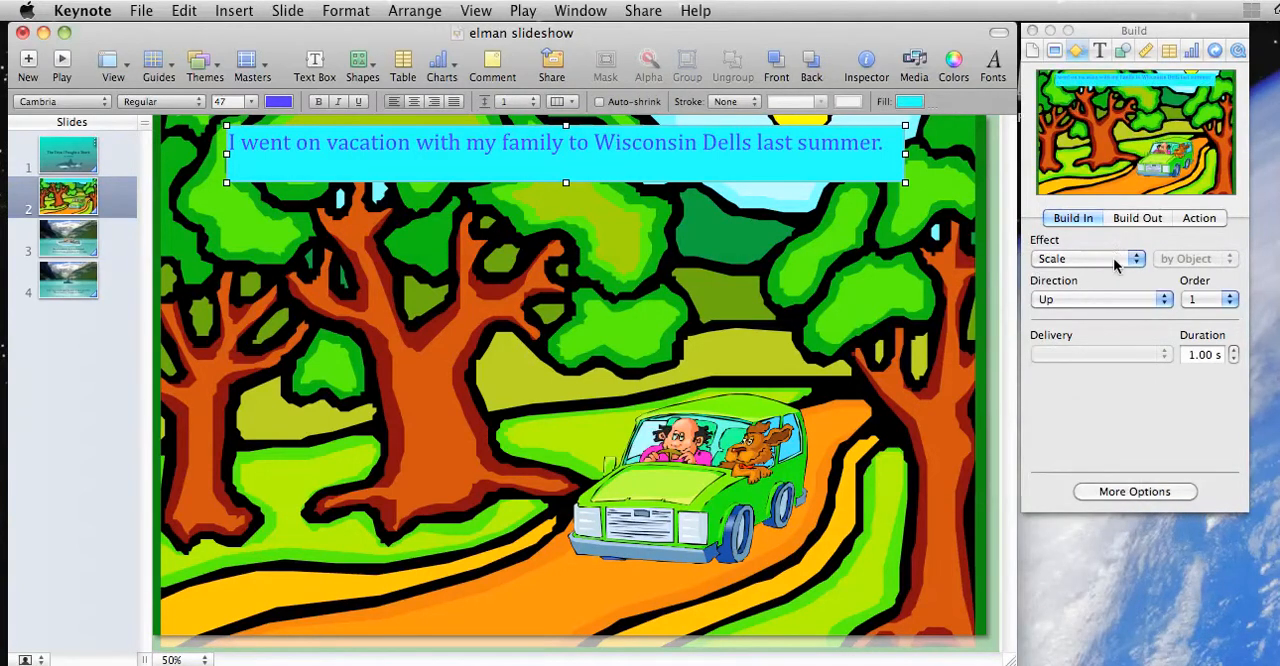
# Step: Try the Move In build-in effect on the green car image with the direction From Top Right
pyautogui.click(647, 482)
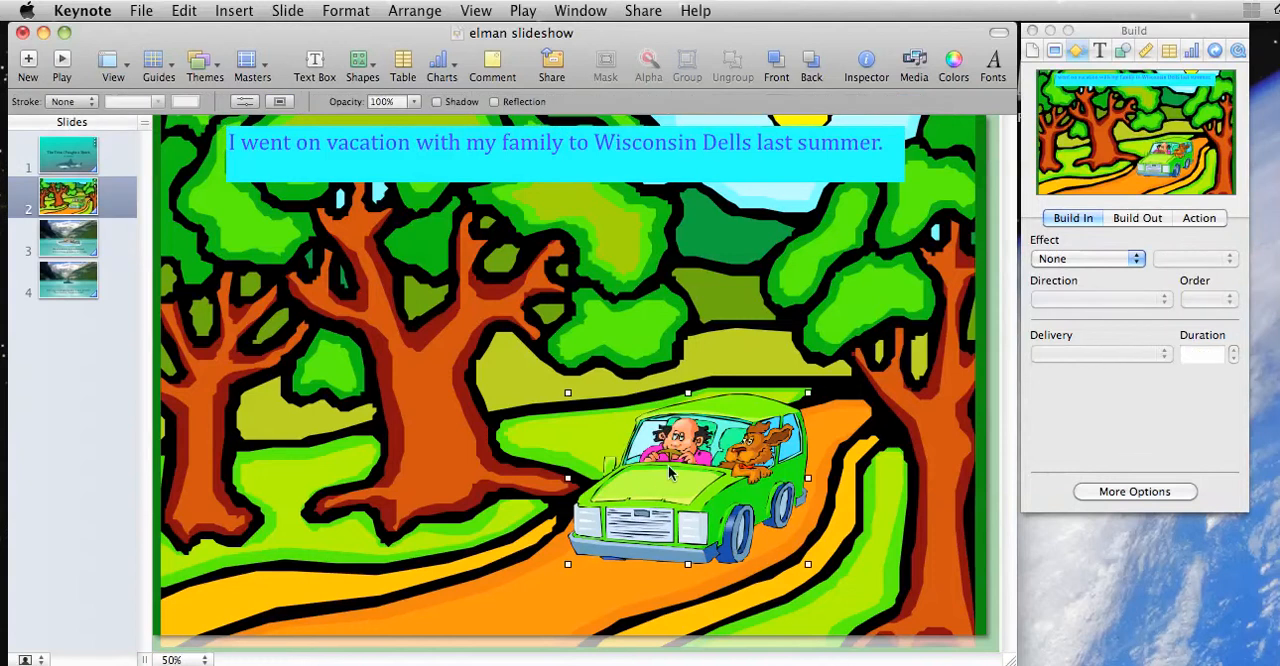
pyautogui.click(1057, 262)
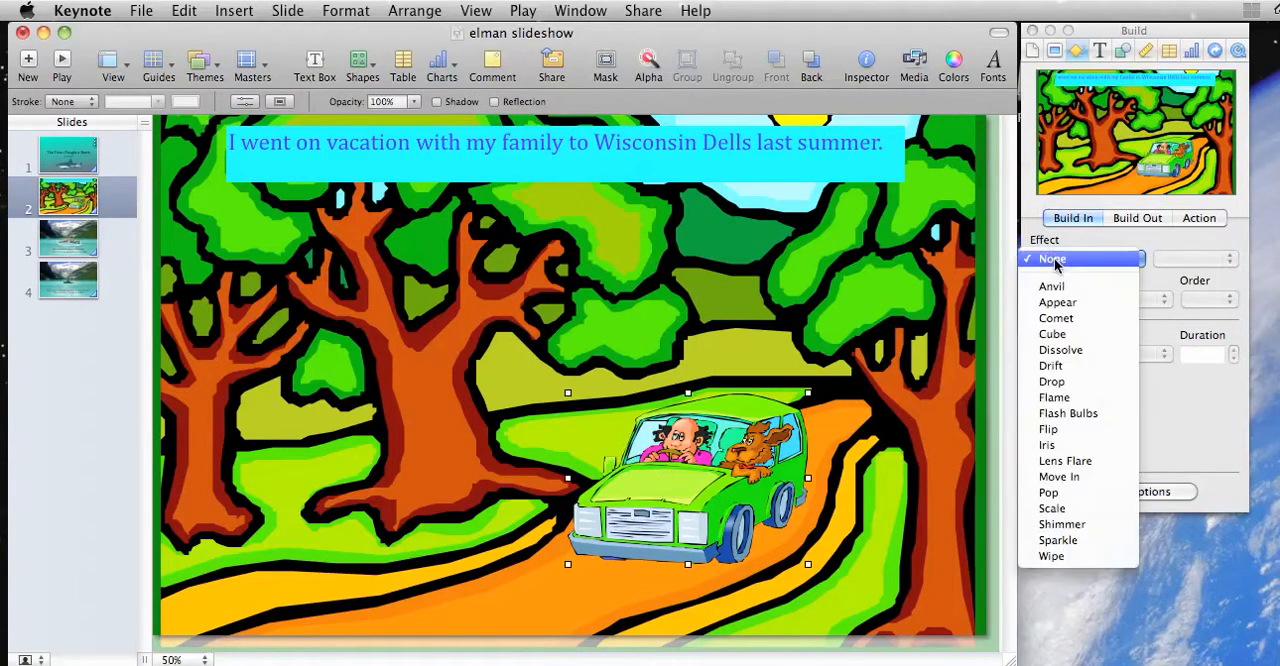
pyautogui.click(1062, 477)
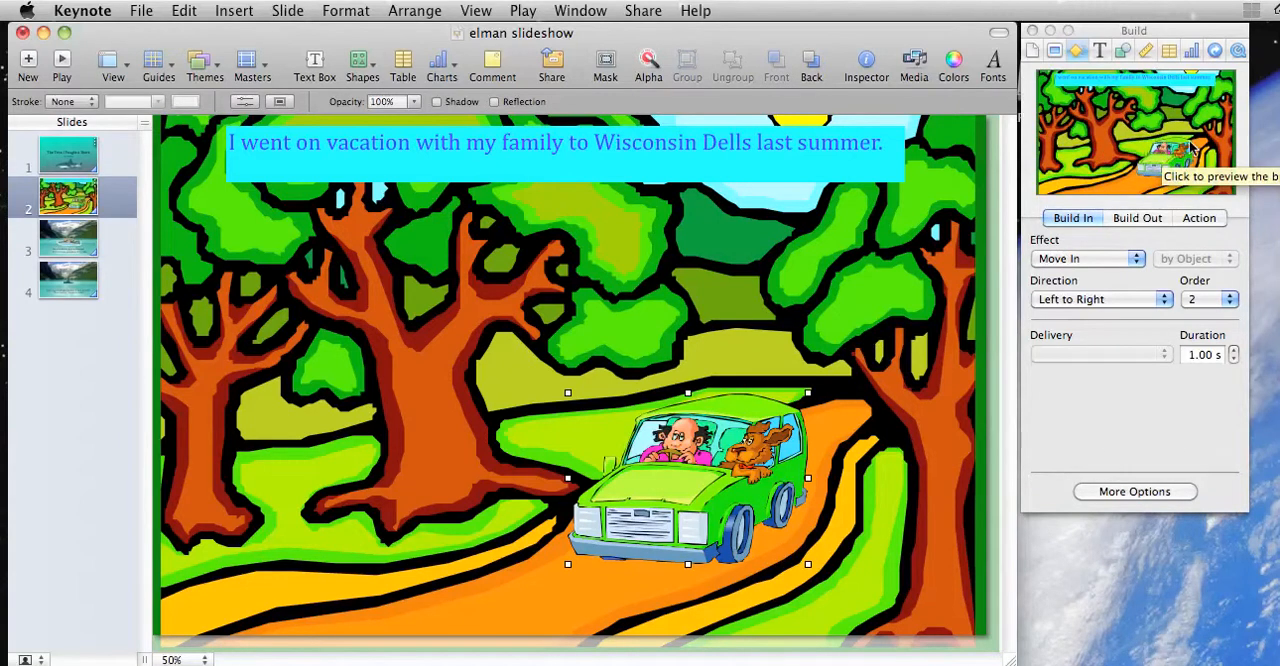
pyautogui.click(1092, 300)
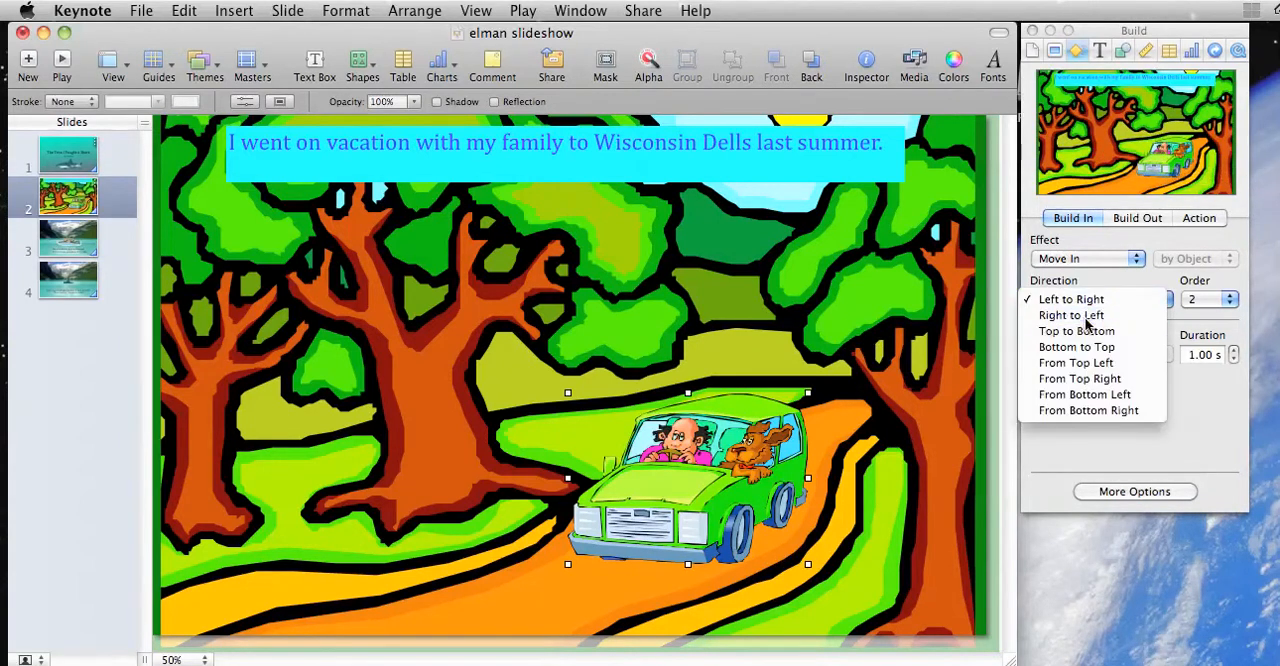
pyautogui.click(1087, 317)
pyautogui.click(1095, 259)
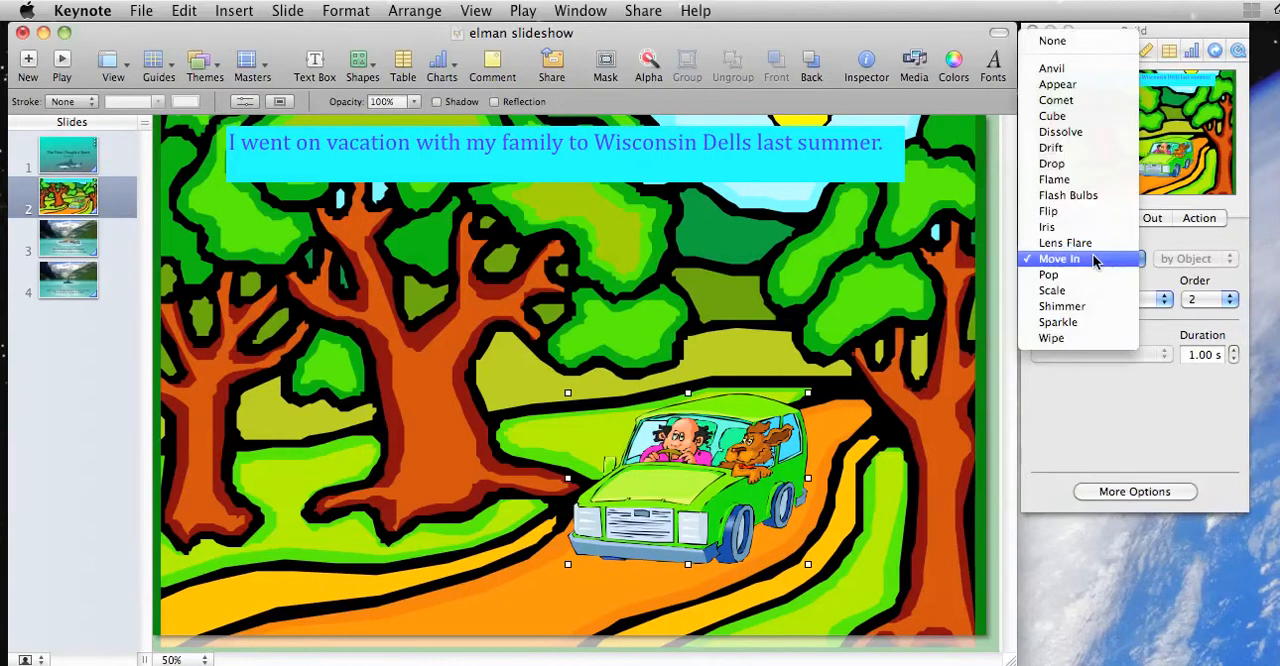
pyautogui.click(1095, 259)
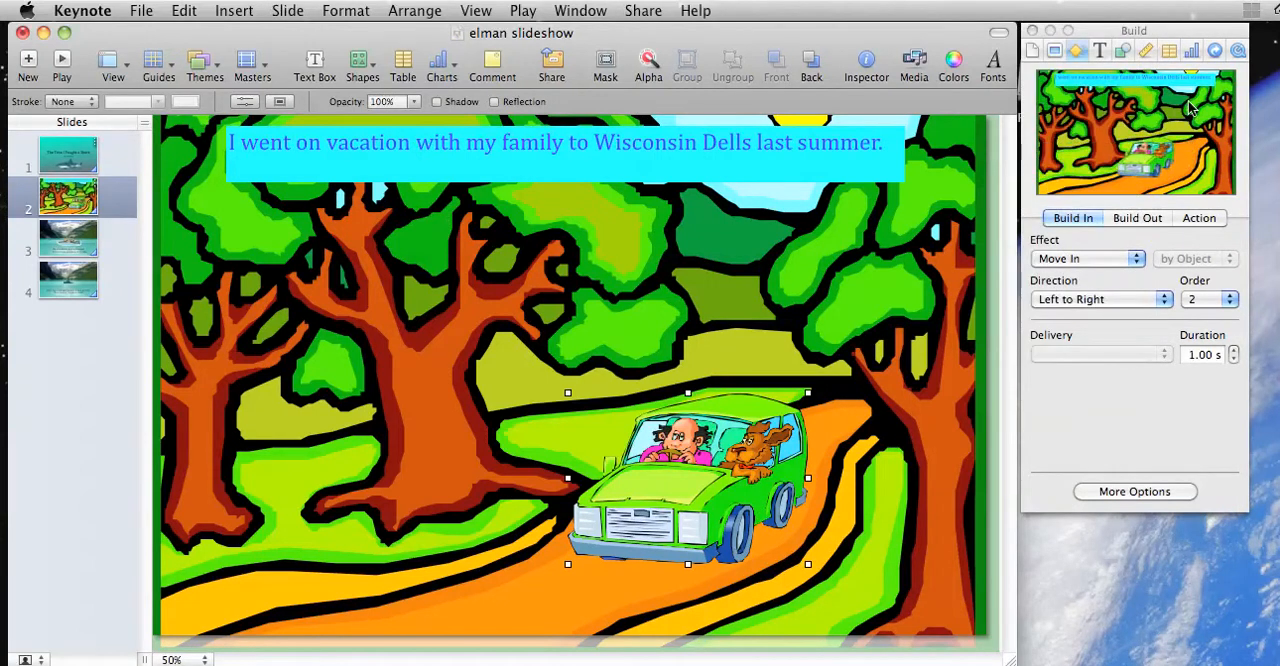
pyautogui.click(1095, 299)
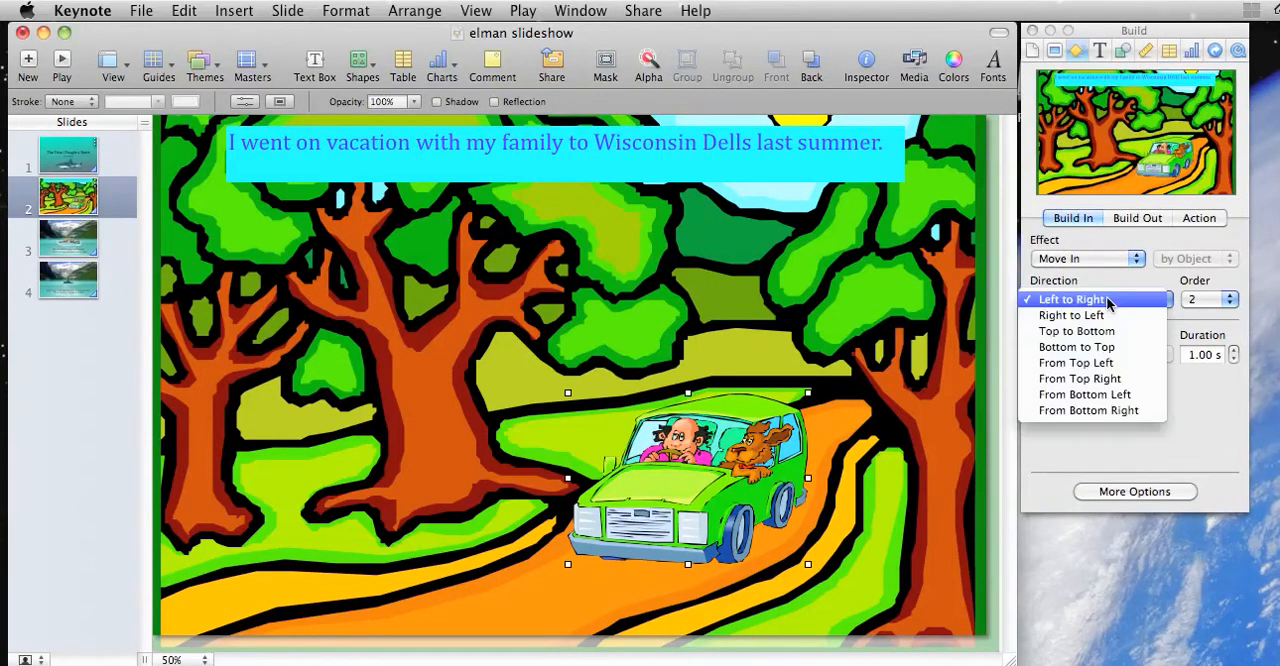
pyautogui.click(1106, 378)
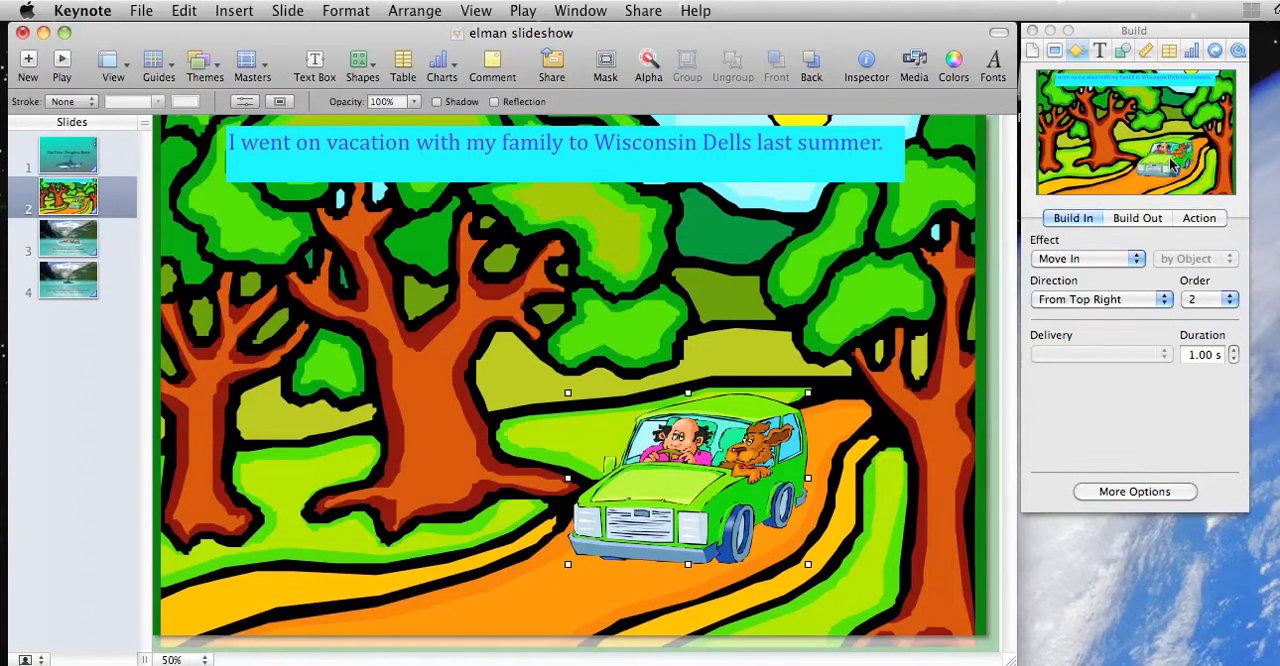
pyautogui.click(1085, 296)
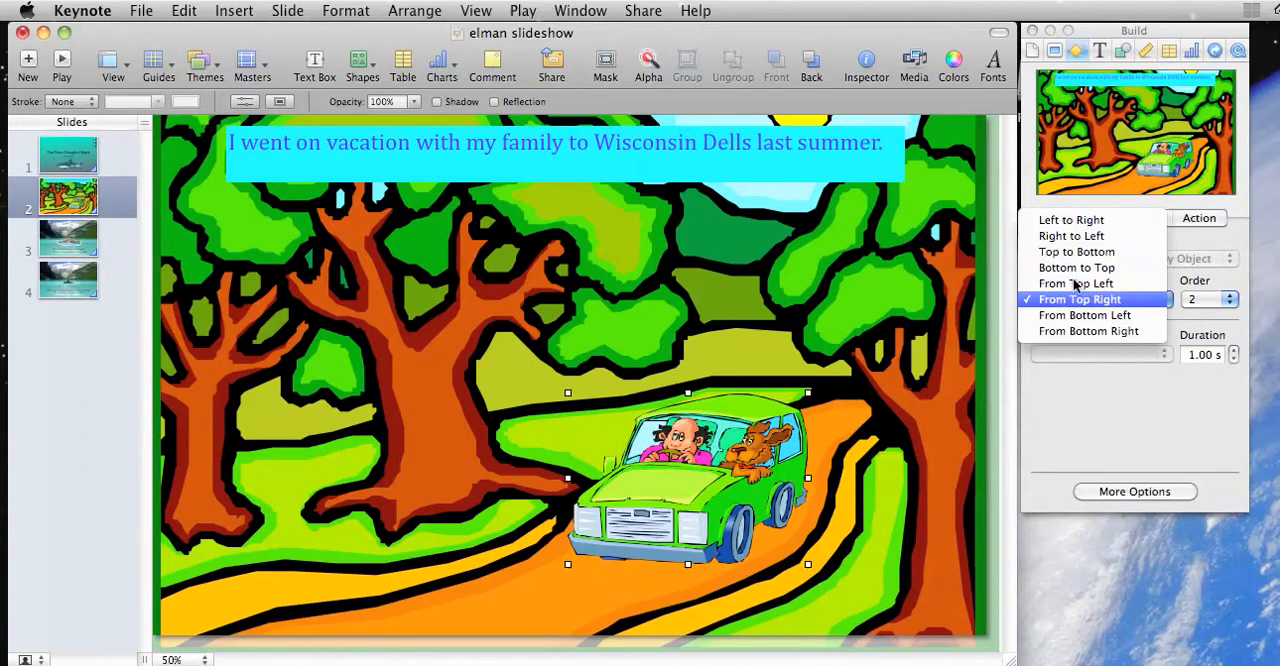
pyautogui.click(1062, 300)
# Step: Set the green car's build-in effect to Drop and its build-out effect to Move Out with the direction From Top Right
pyautogui.click(1080, 260)
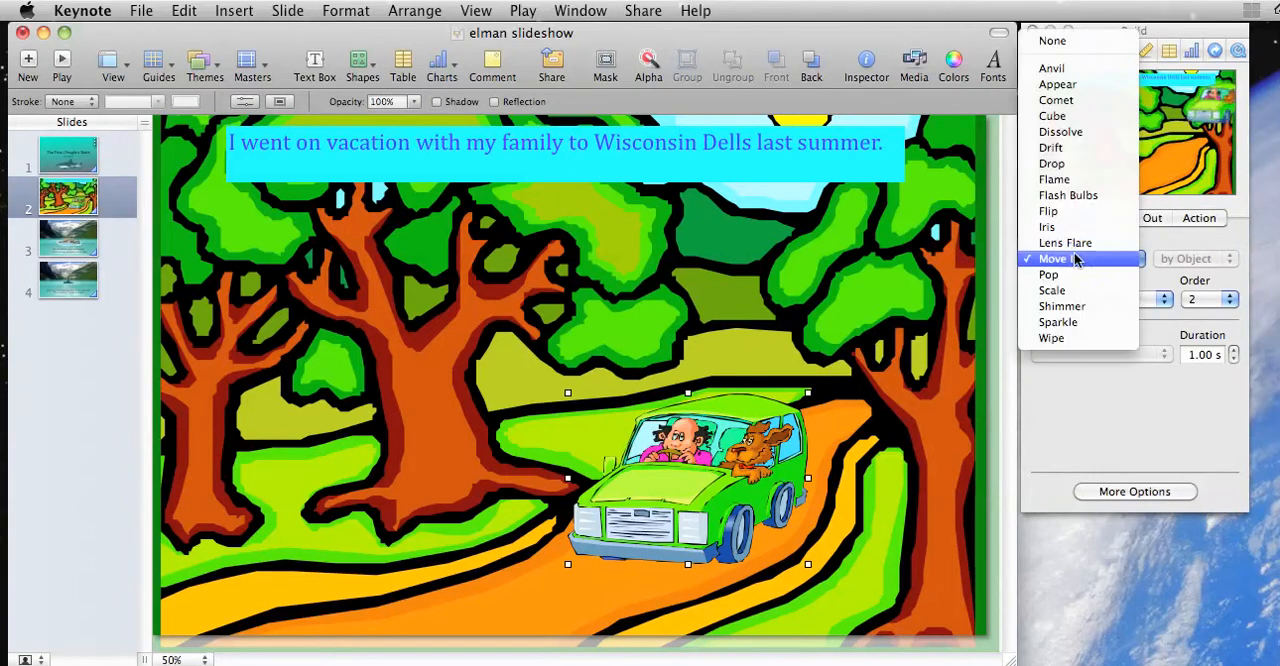
pyautogui.click(1062, 163)
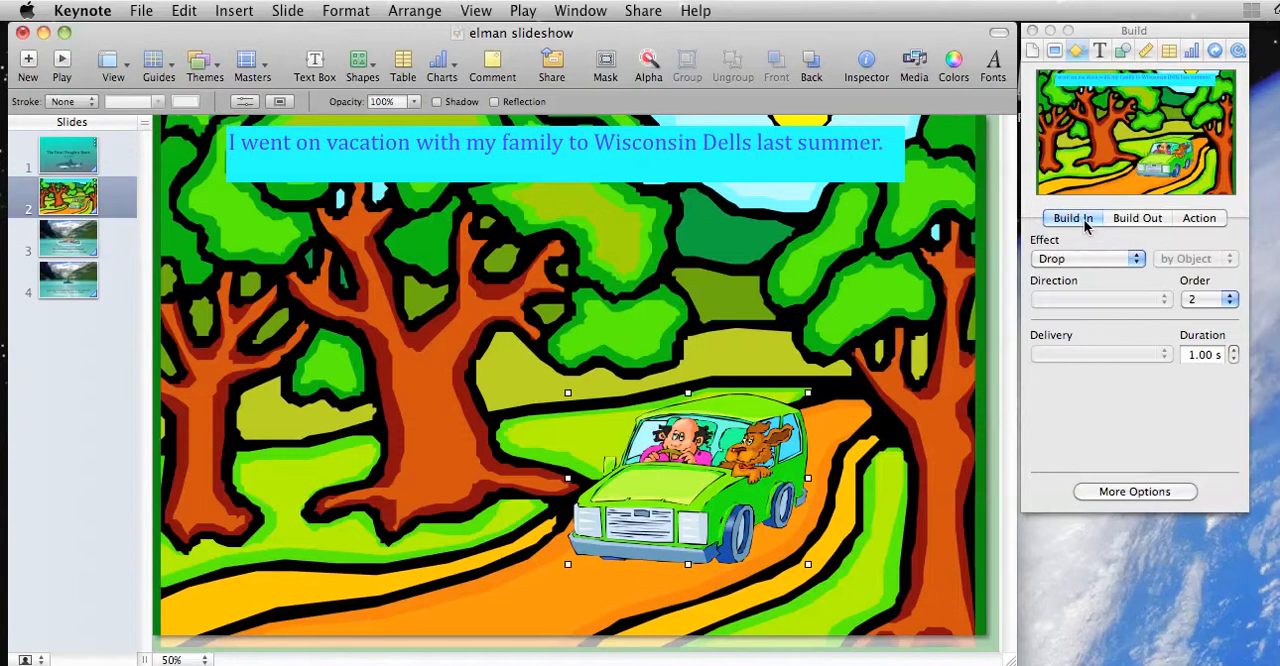
pyautogui.click(1138, 220)
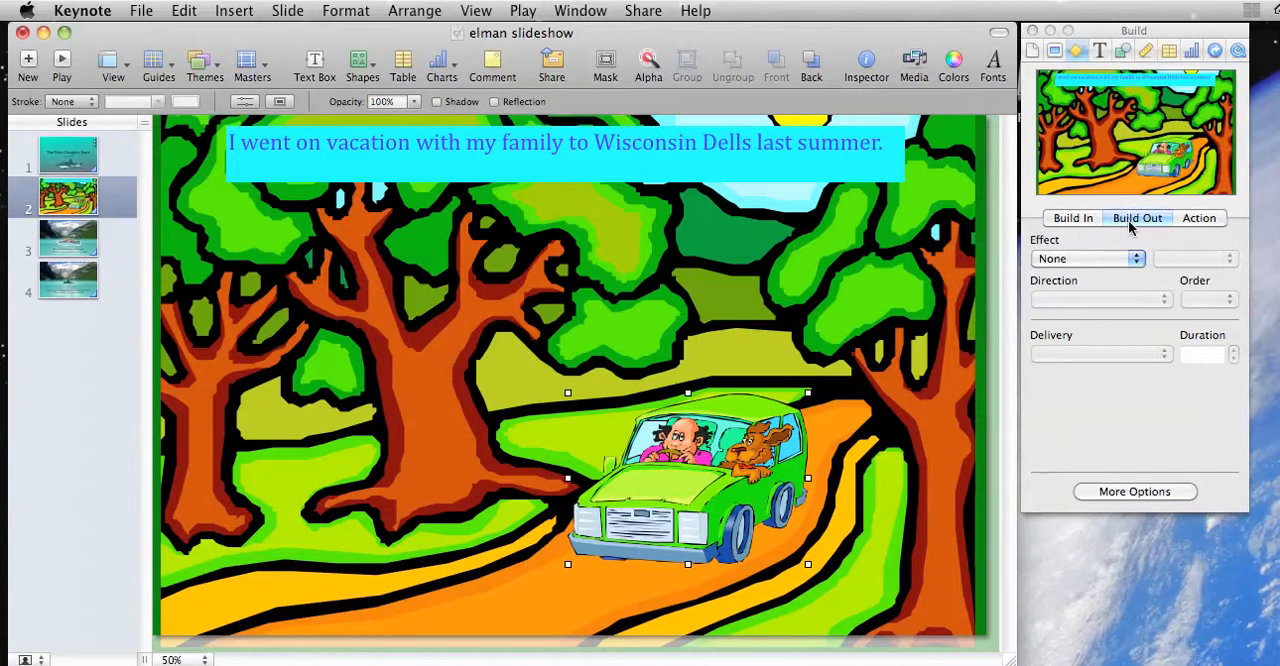
pyautogui.click(1079, 259)
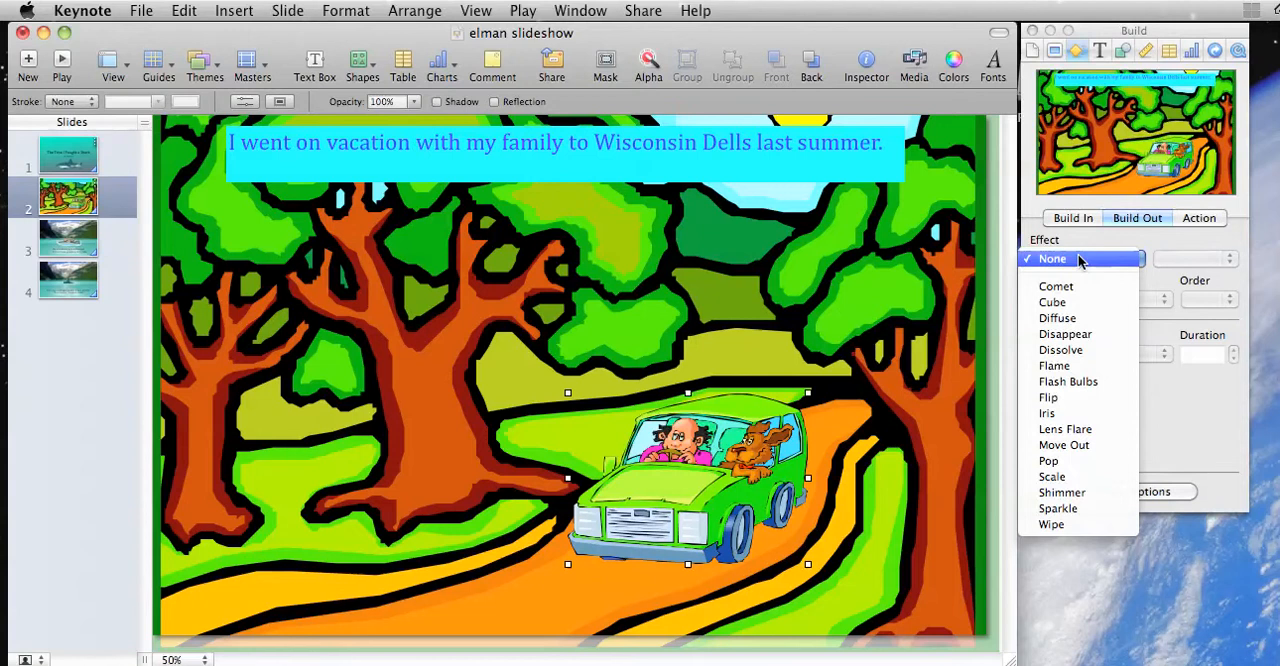
pyautogui.click(1070, 445)
pyautogui.click(1106, 299)
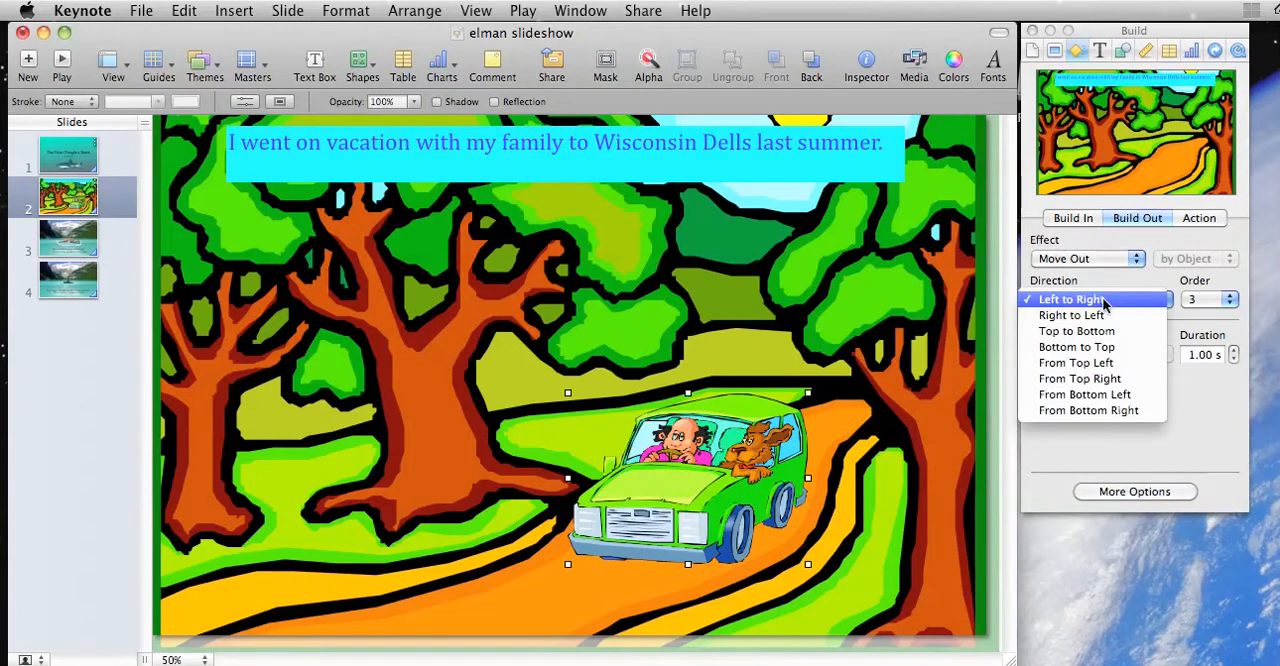
pyautogui.click(1104, 379)
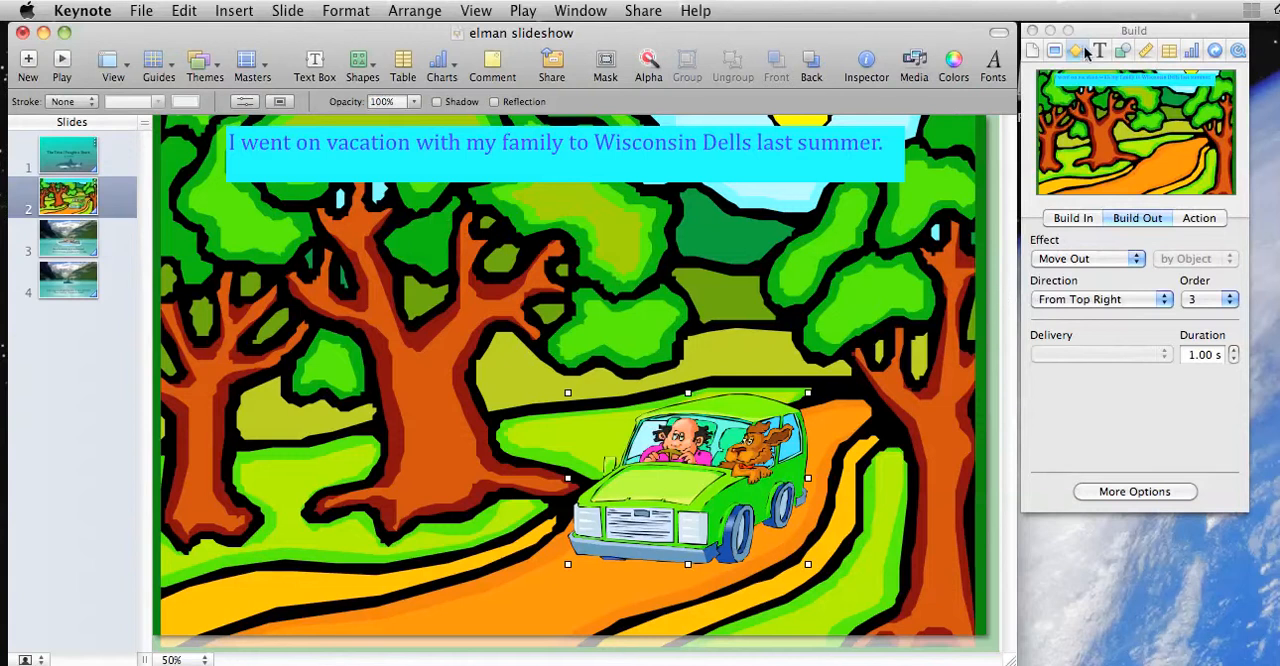
# Step: Open the build order for slide 2 and examine each build's effect and start setting
pyautogui.moveTo(1103, 33); pyautogui.dragTo(1146, 32)
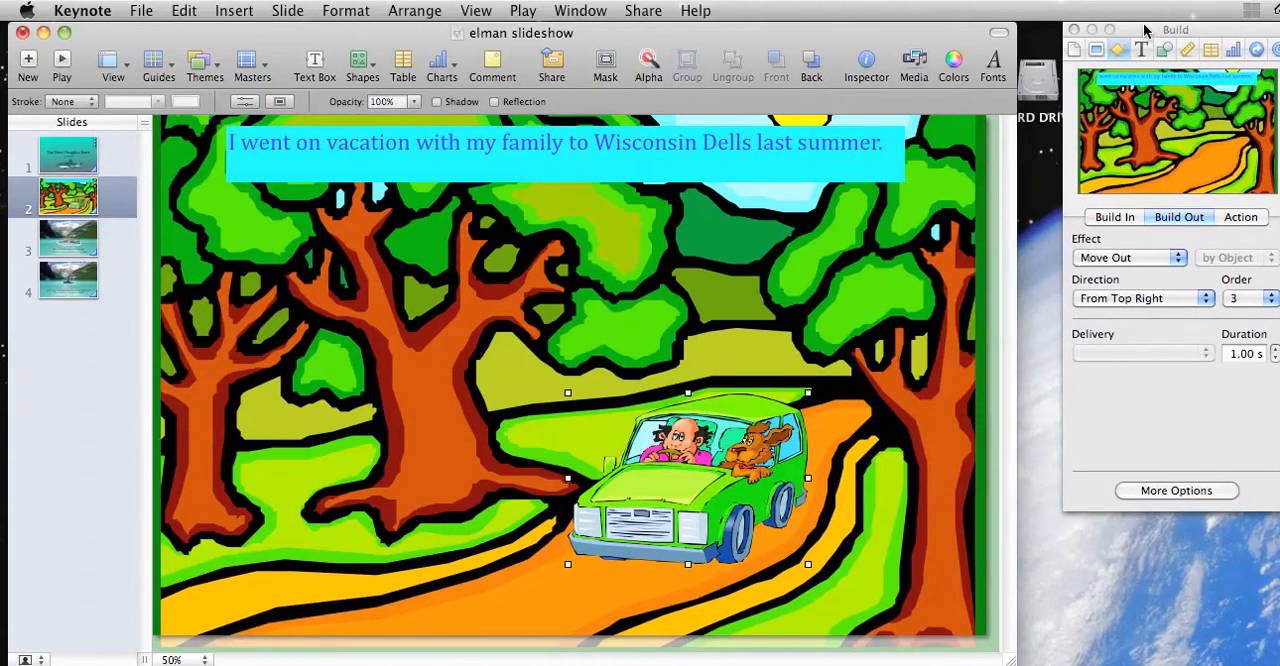
pyautogui.click(1157, 491)
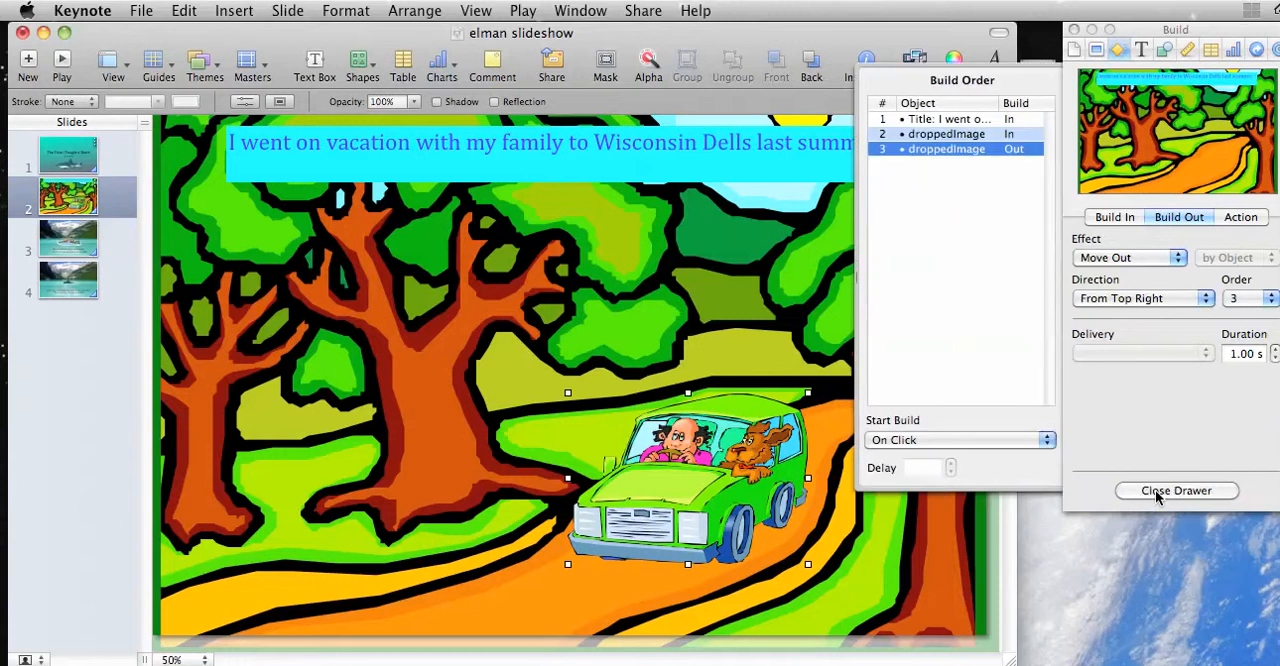
pyautogui.click(929, 121)
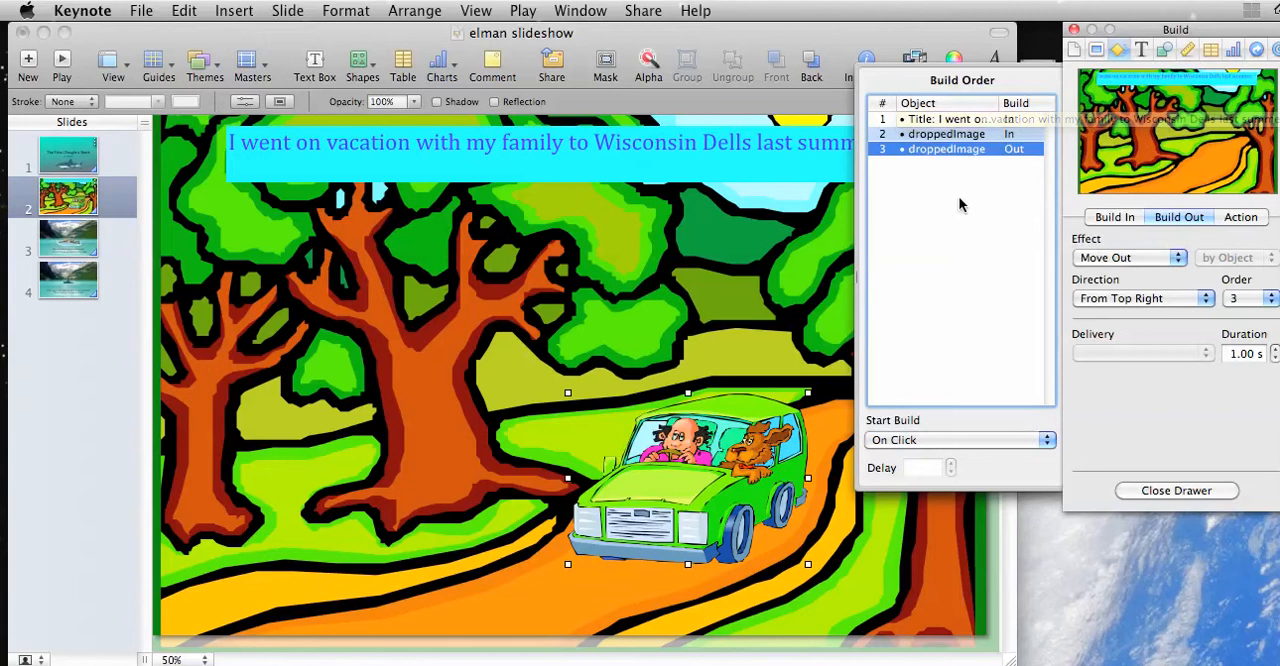
pyautogui.click(945, 120)
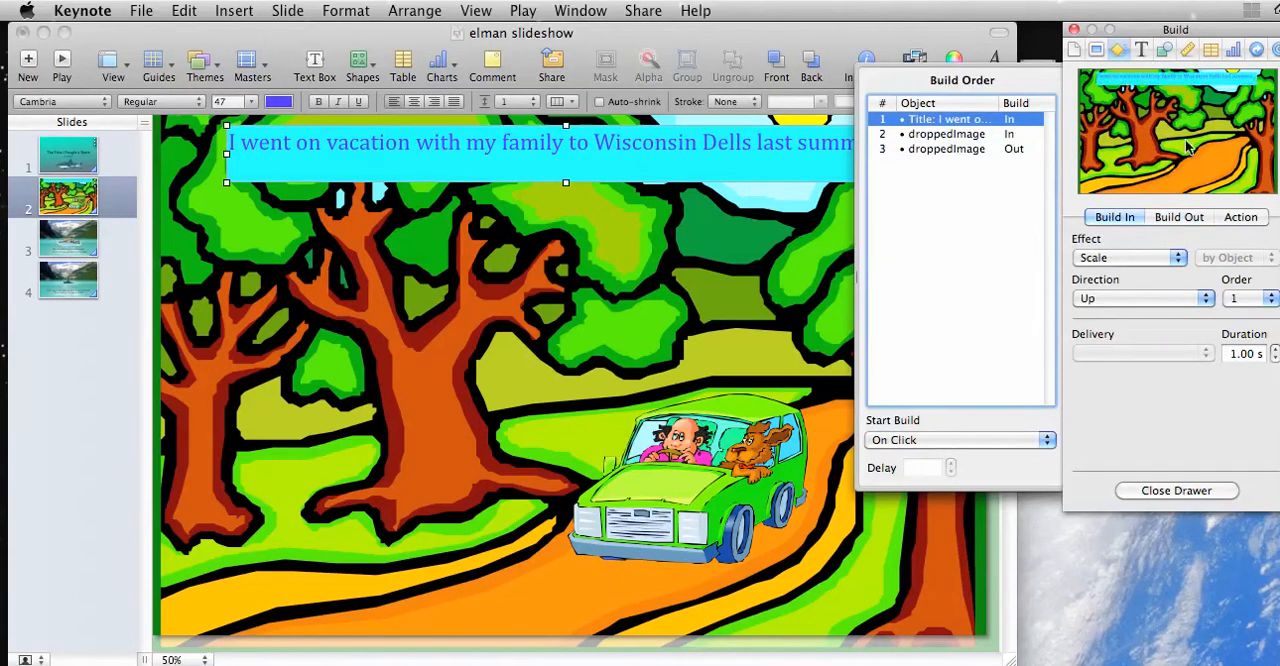
pyautogui.click(946, 134)
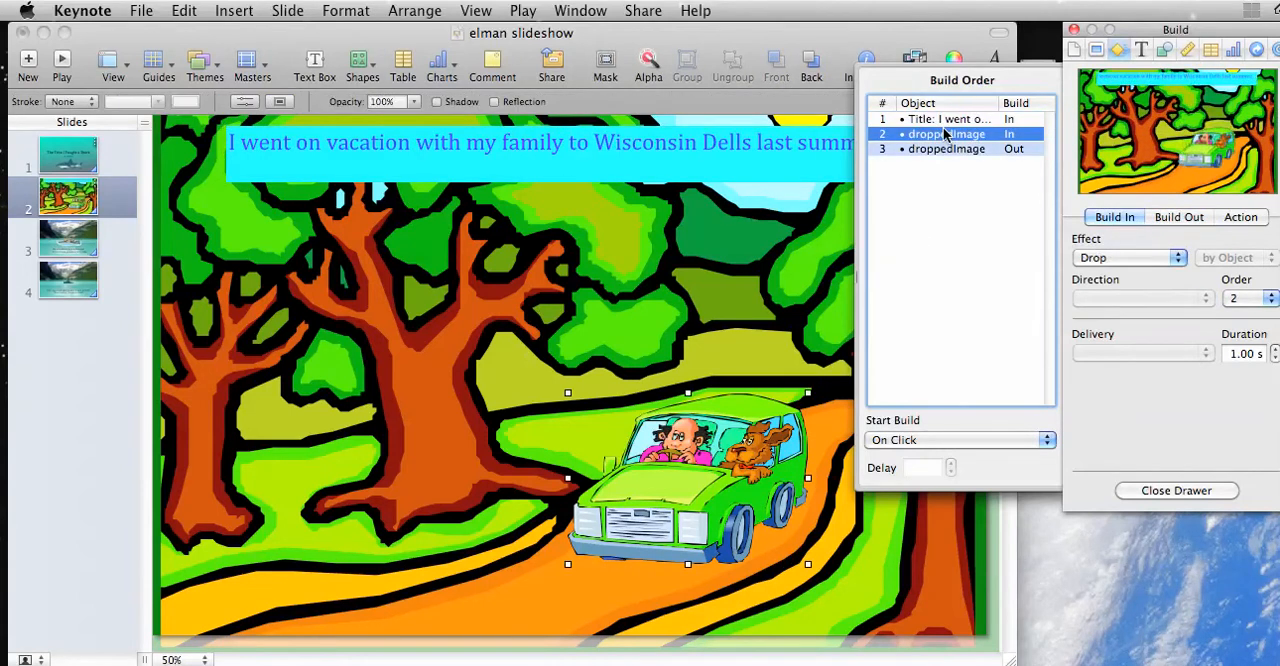
pyautogui.click(950, 149)
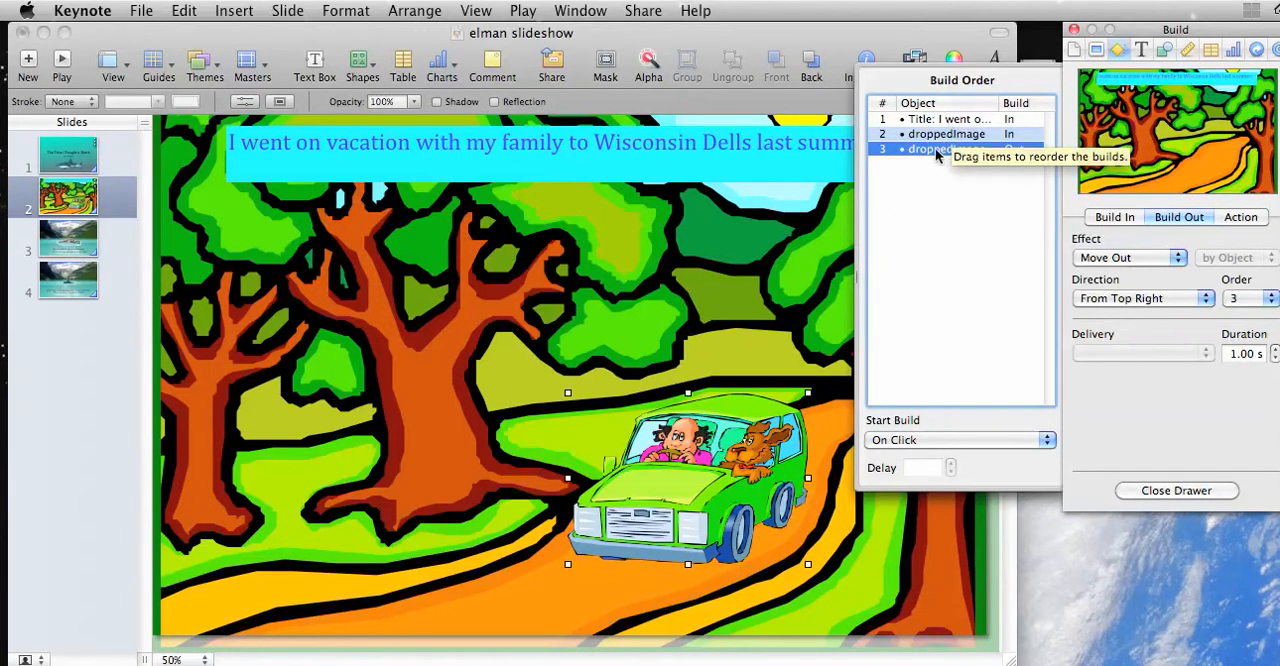
pyautogui.moveTo(936, 150)
pyautogui.mouseDown()
pyautogui.moveTo(931, 134)
pyautogui.moveTo(931, 145)
pyautogui.mouseUp()
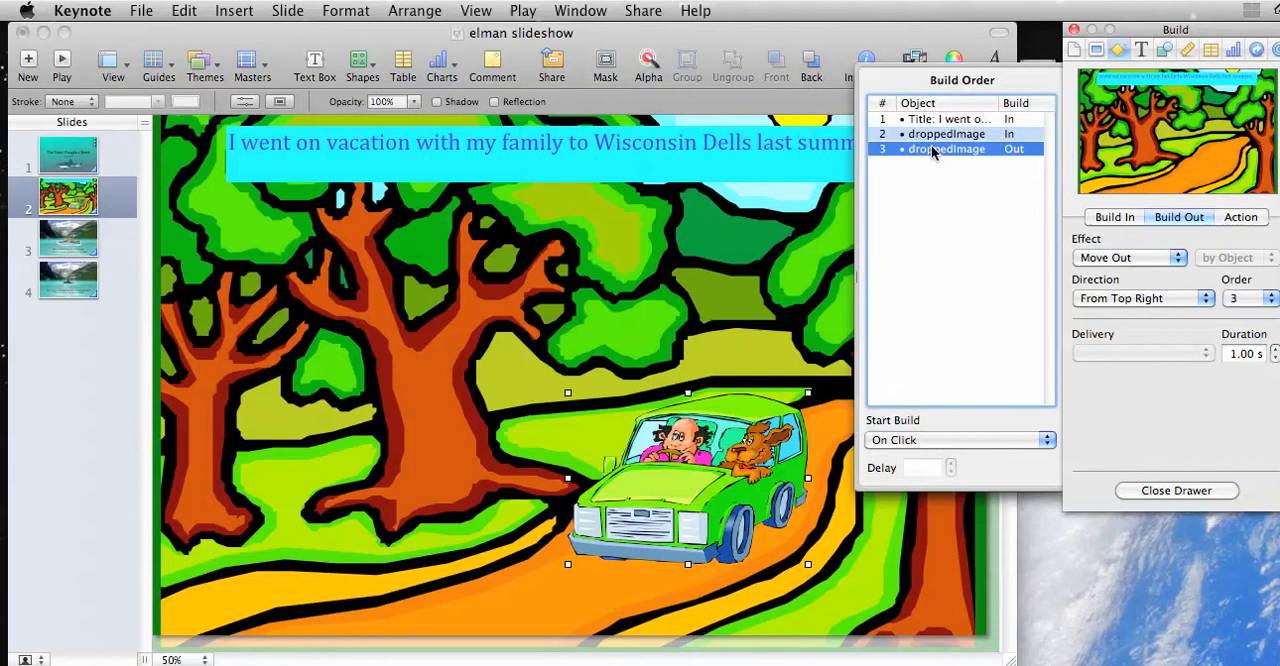
pyautogui.click(912, 442)
pyautogui.click(912, 442)
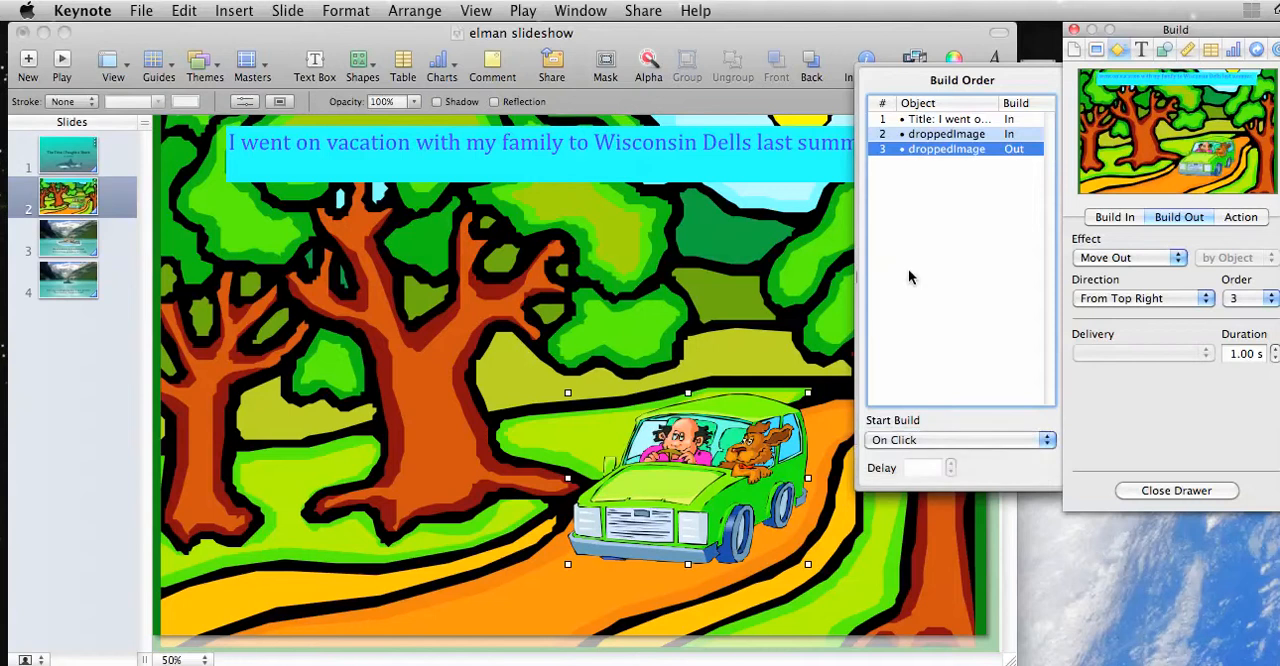
# Step: Set the vacation title's build-in on slide 2 to start automatically after the transition
pyautogui.click(957, 121)
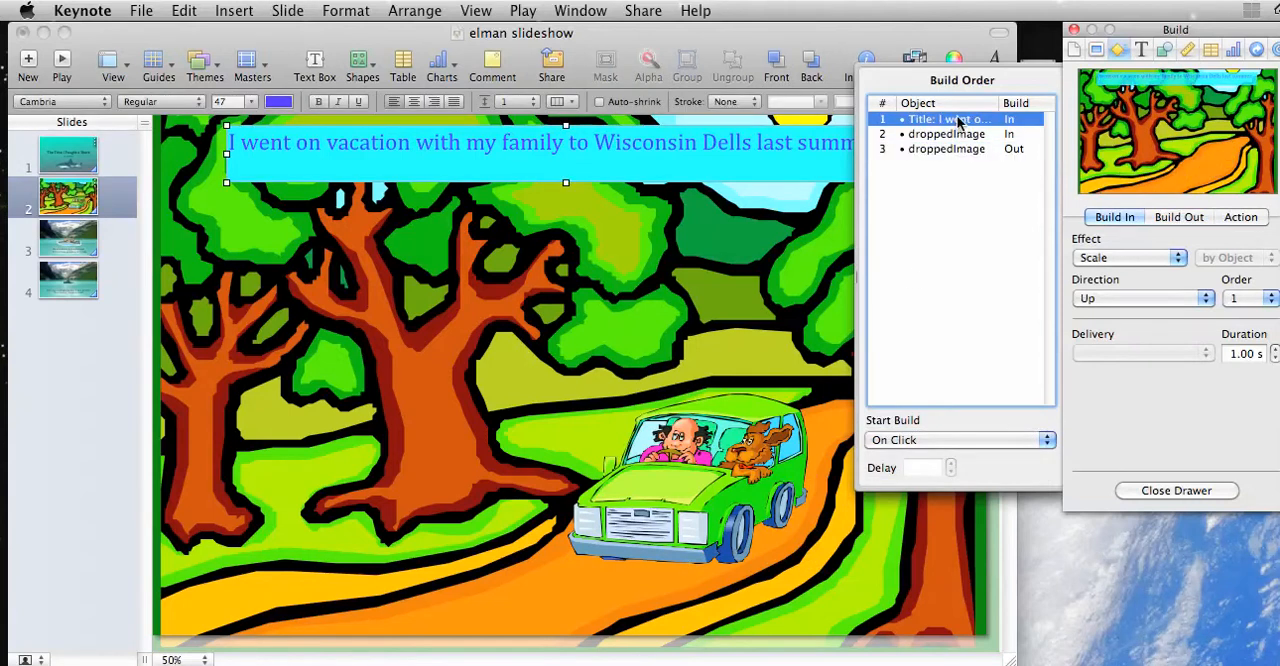
pyautogui.click(924, 441)
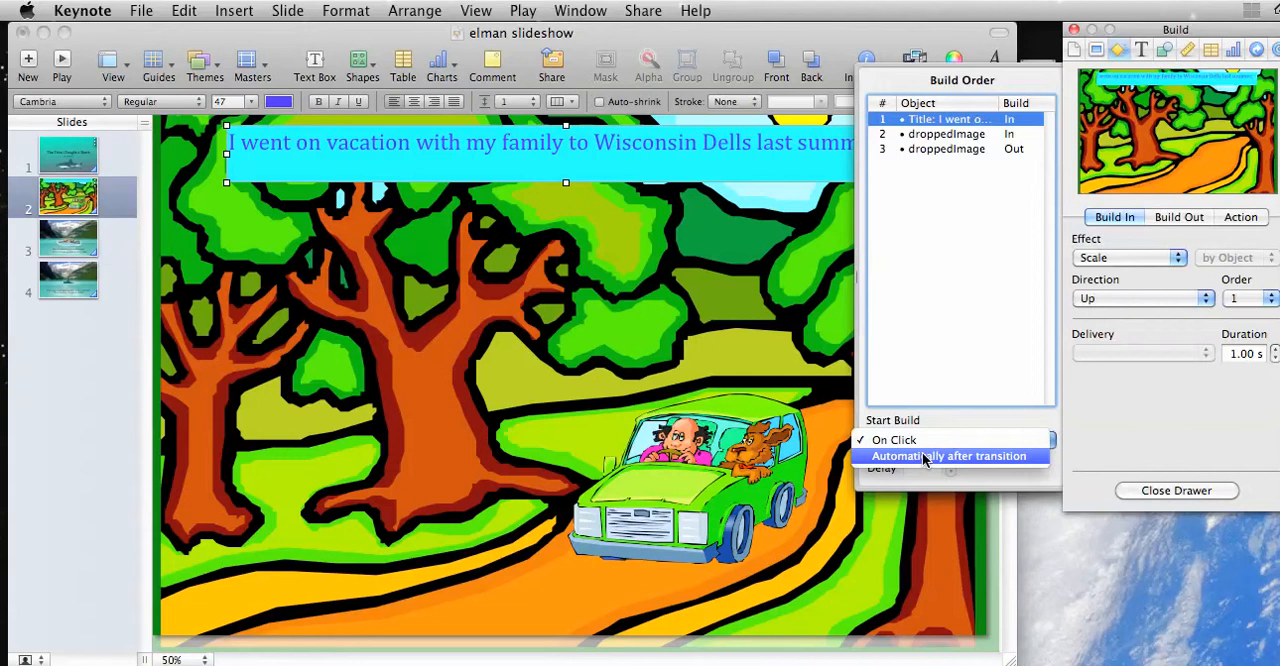
pyautogui.click(924, 459)
# Step: Start the green car's build-in automatically after build 1 and its build-out automatically after build 2
pyautogui.click(950, 136)
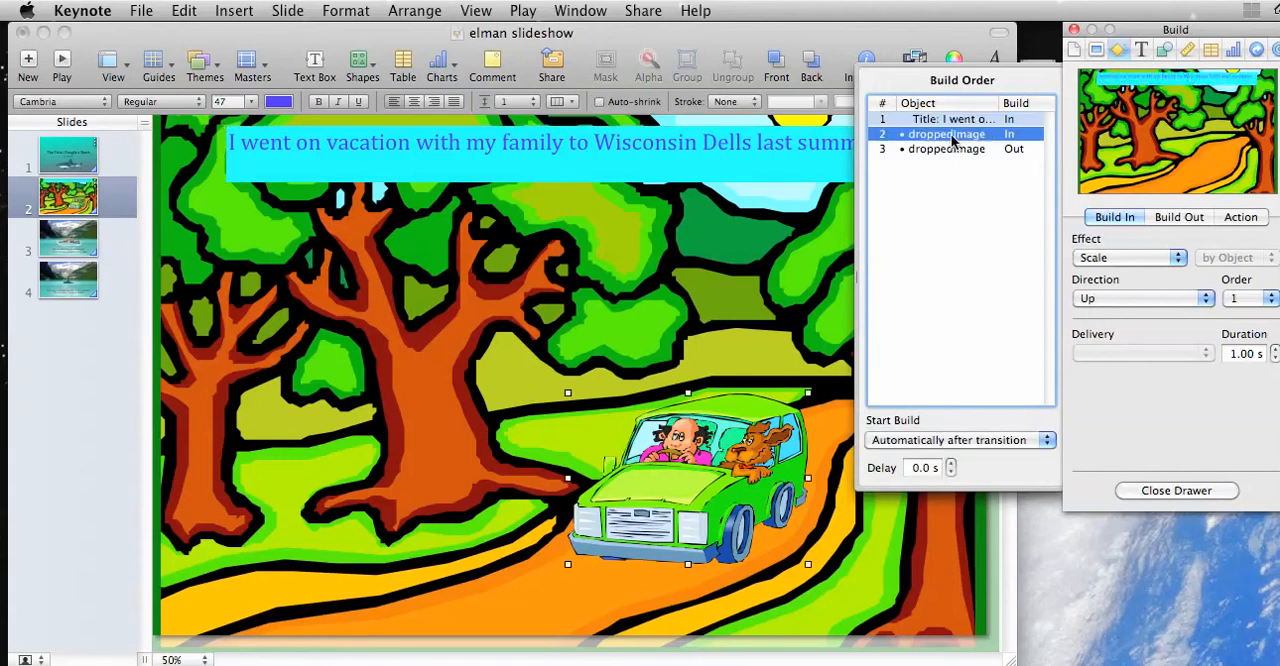
pyautogui.click(943, 441)
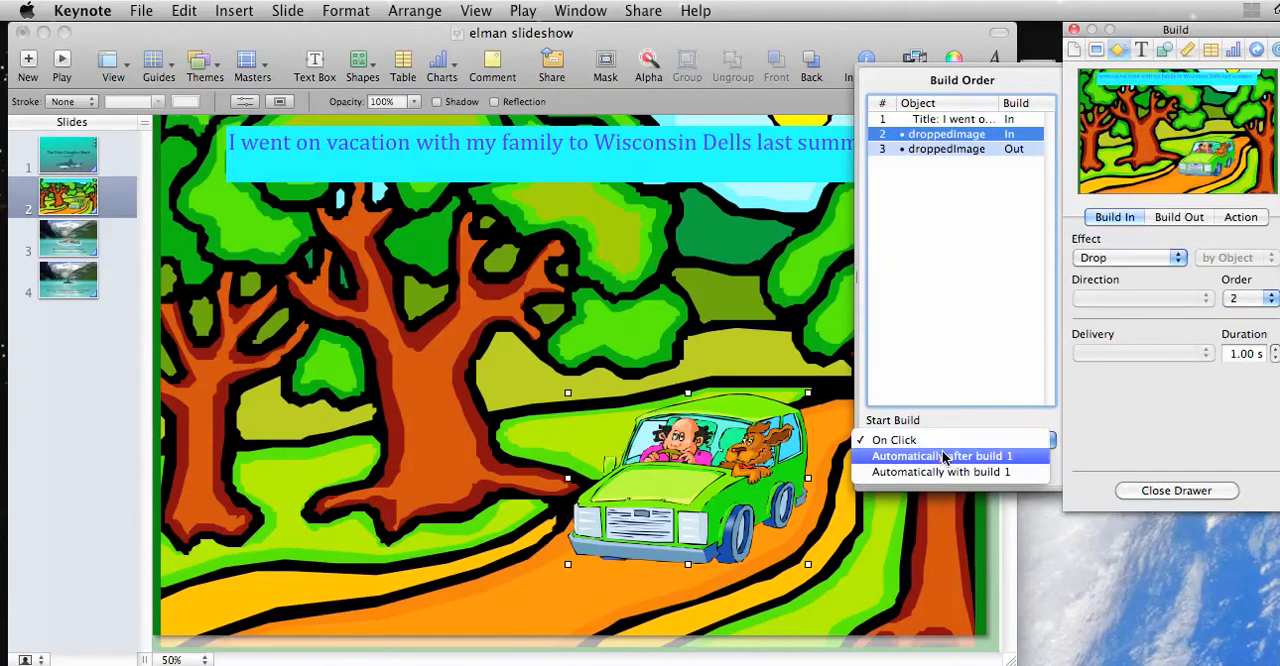
pyautogui.click(943, 457)
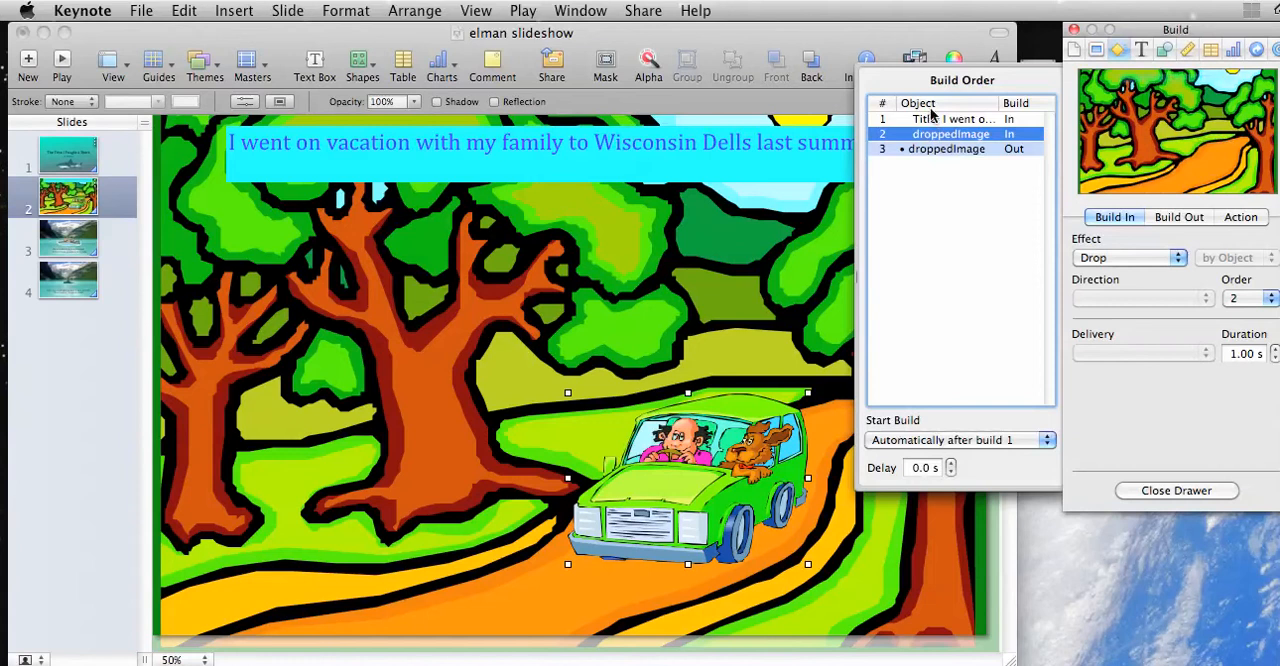
pyautogui.click(914, 150)
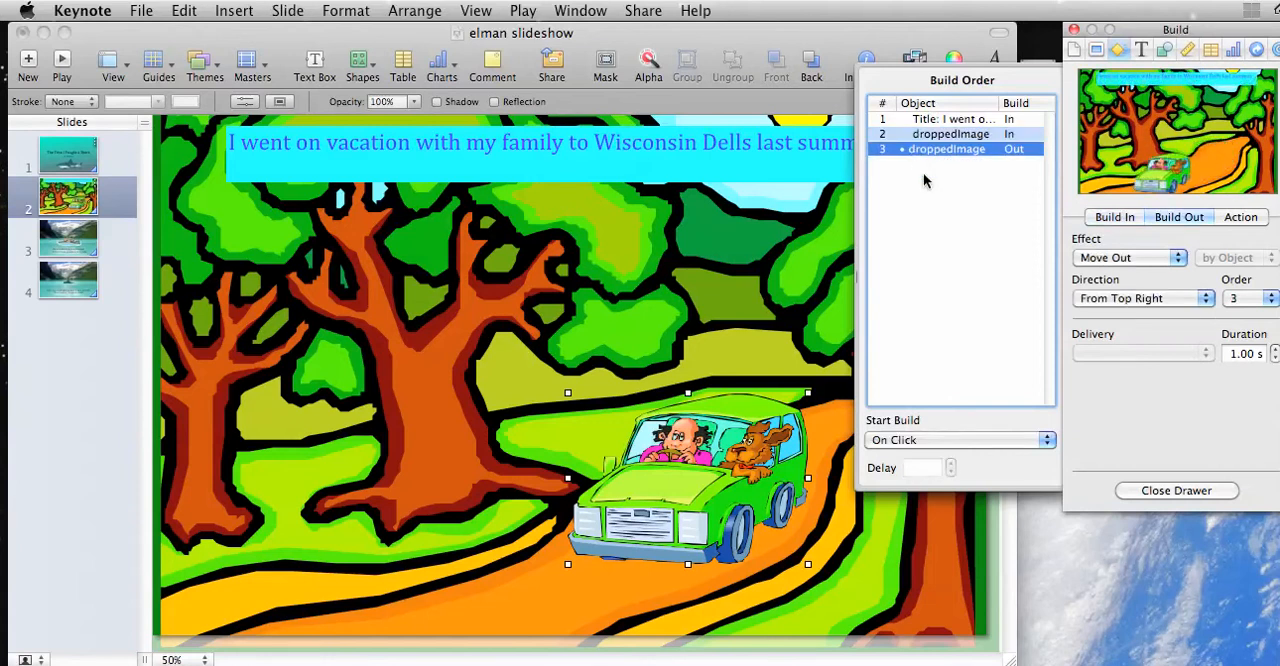
pyautogui.click(958, 440)
pyautogui.click(953, 458)
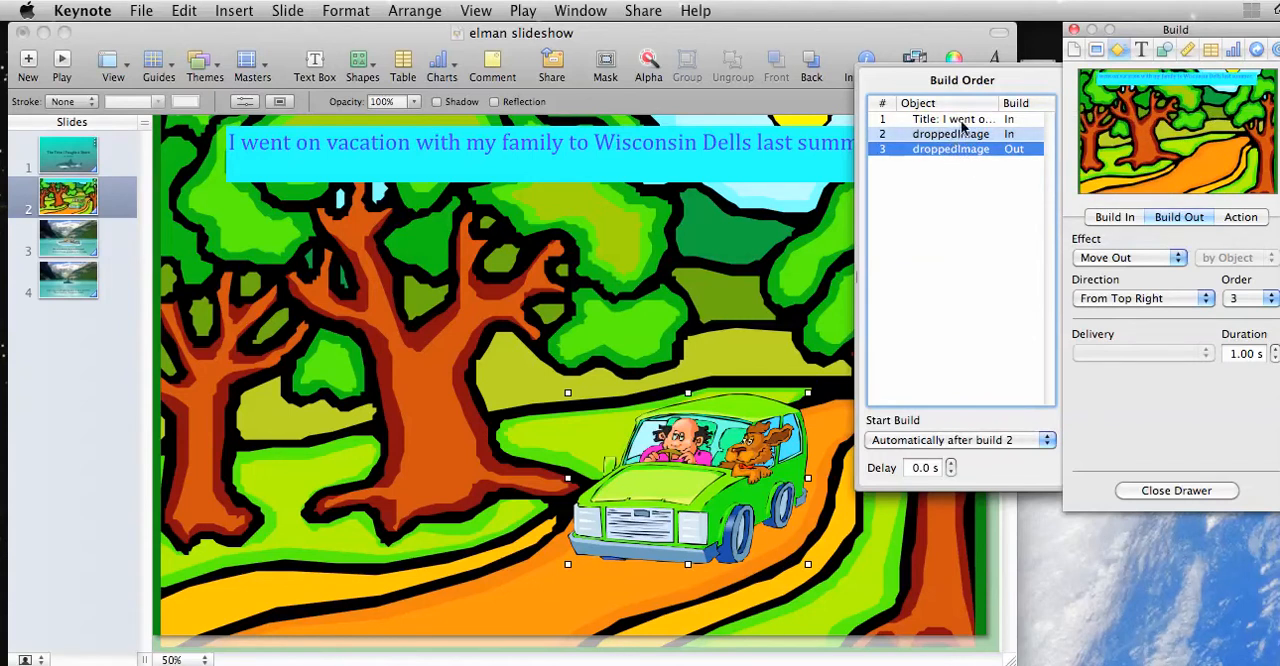
# Step: Apply the Typewriter build-in effect to the swimming sentence's text box on slide 3
pyautogui.click(60, 233)
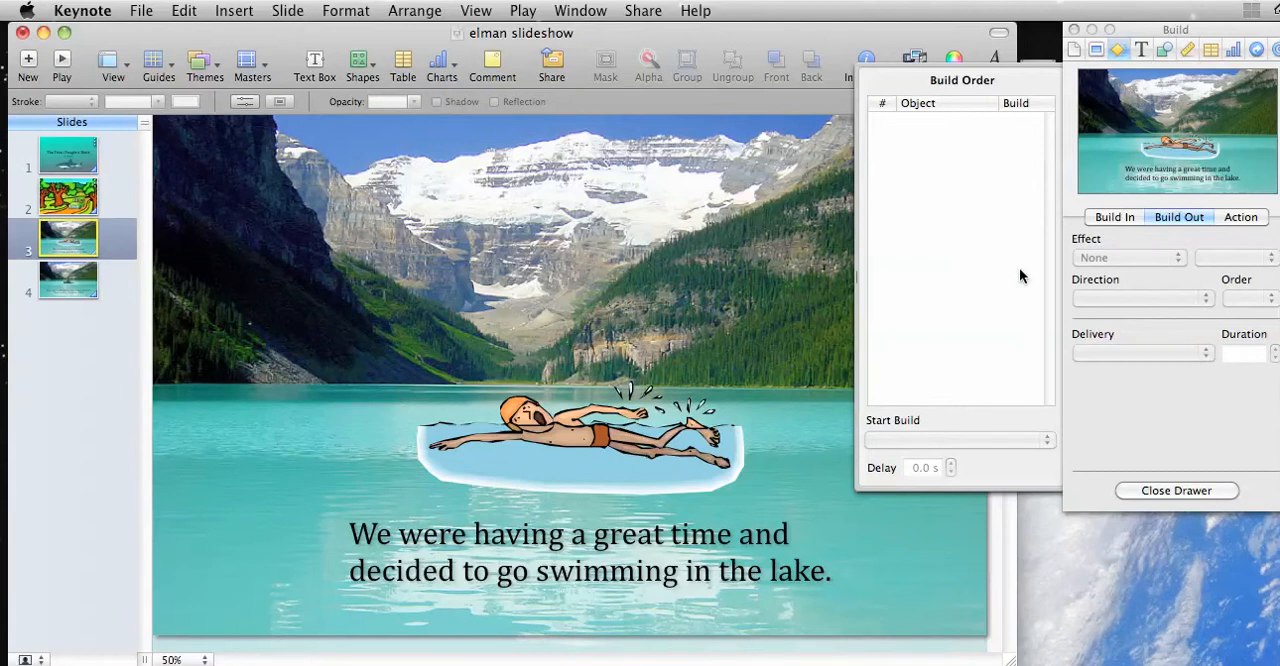
pyautogui.click(1110, 220)
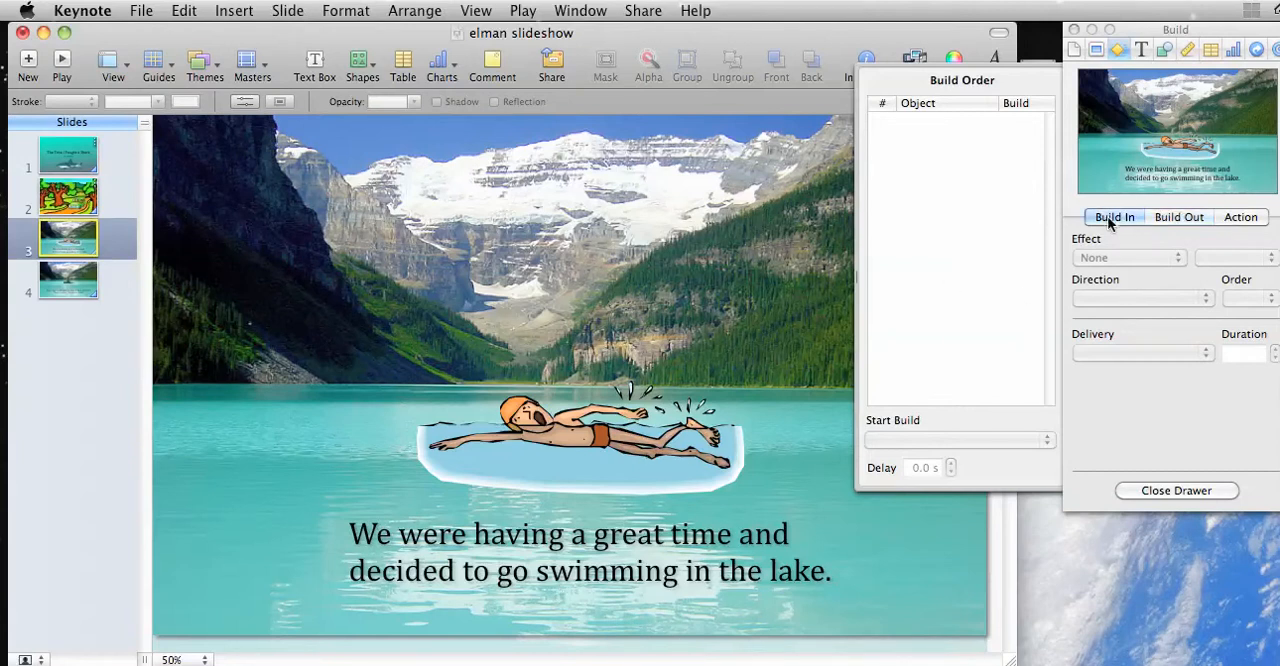
pyautogui.click(1150, 490)
pyautogui.click(605, 462)
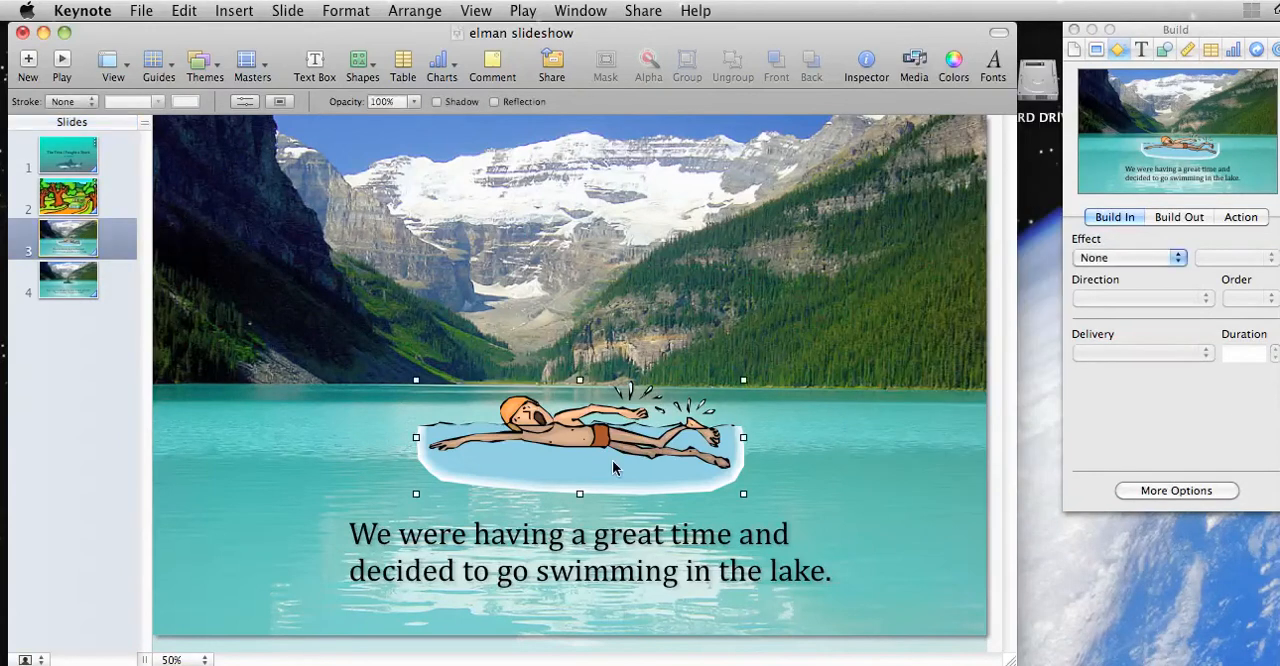
pyautogui.click(623, 542)
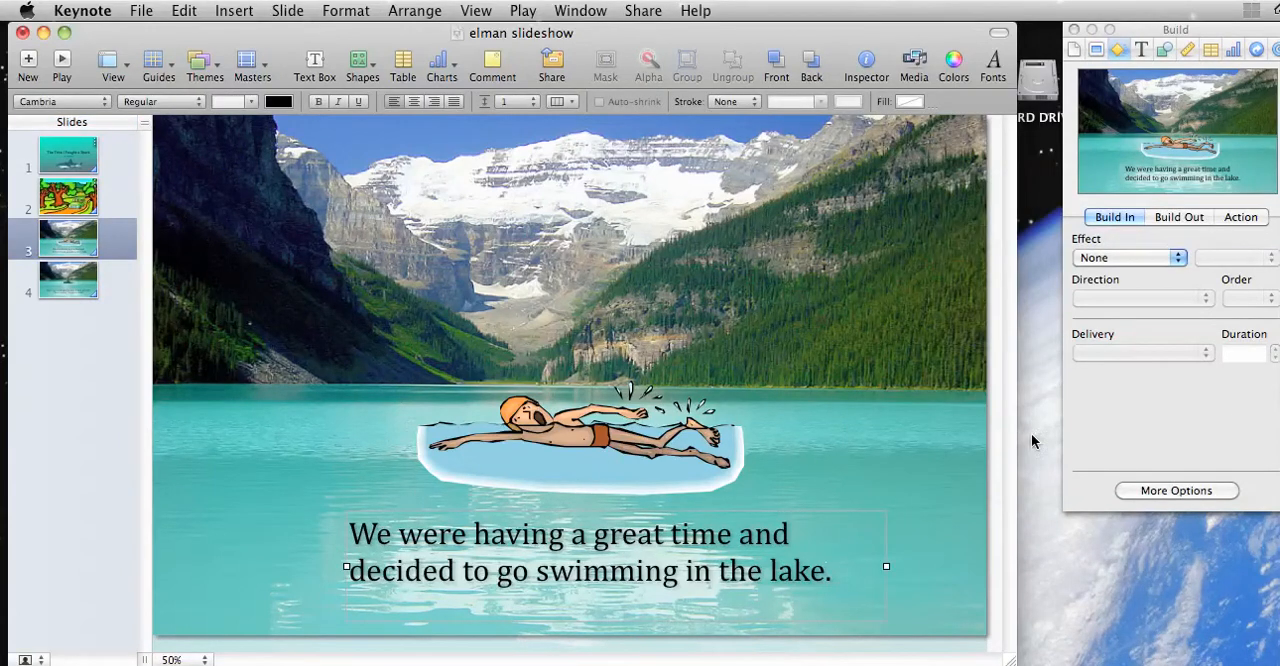
pyautogui.click(742, 538)
pyautogui.click(892, 409)
pyautogui.click(736, 543)
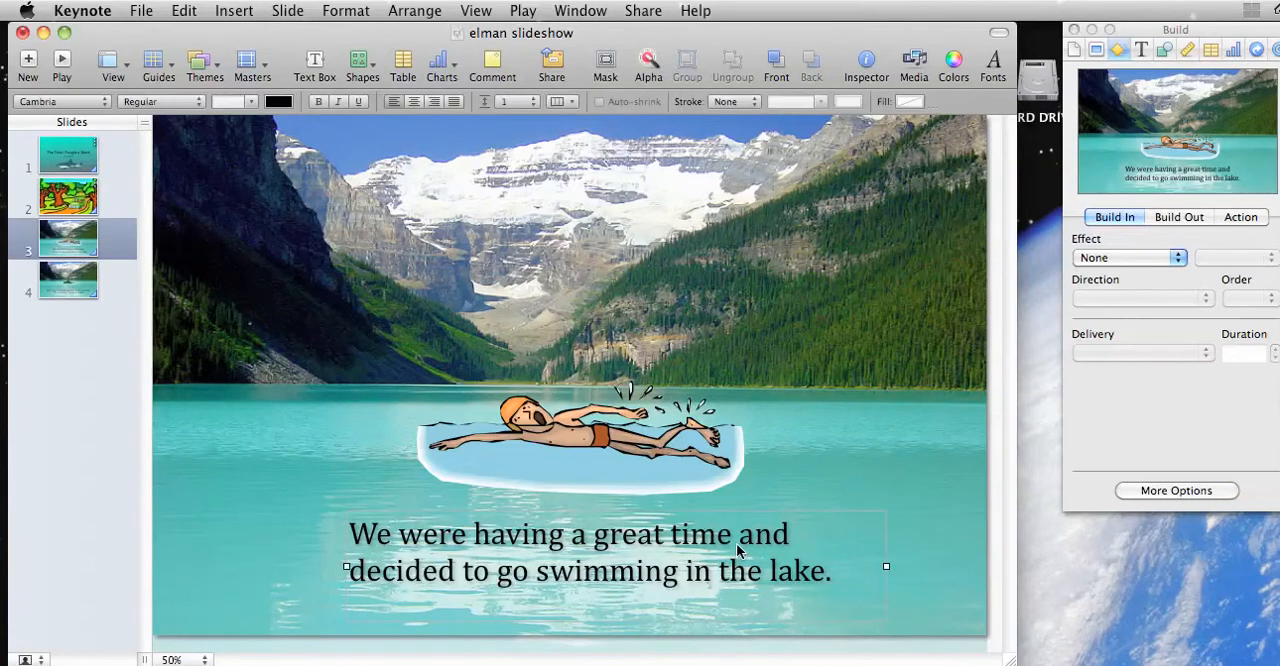
pyautogui.click(1107, 259)
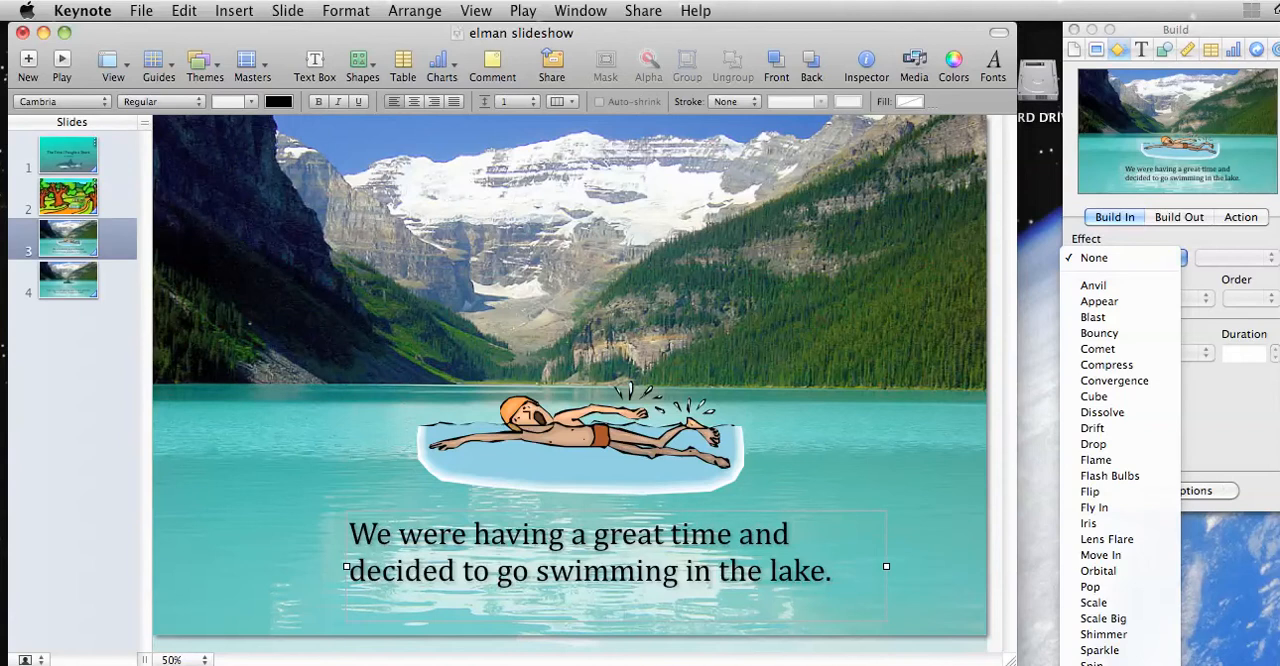
pyautogui.click(1110, 664)
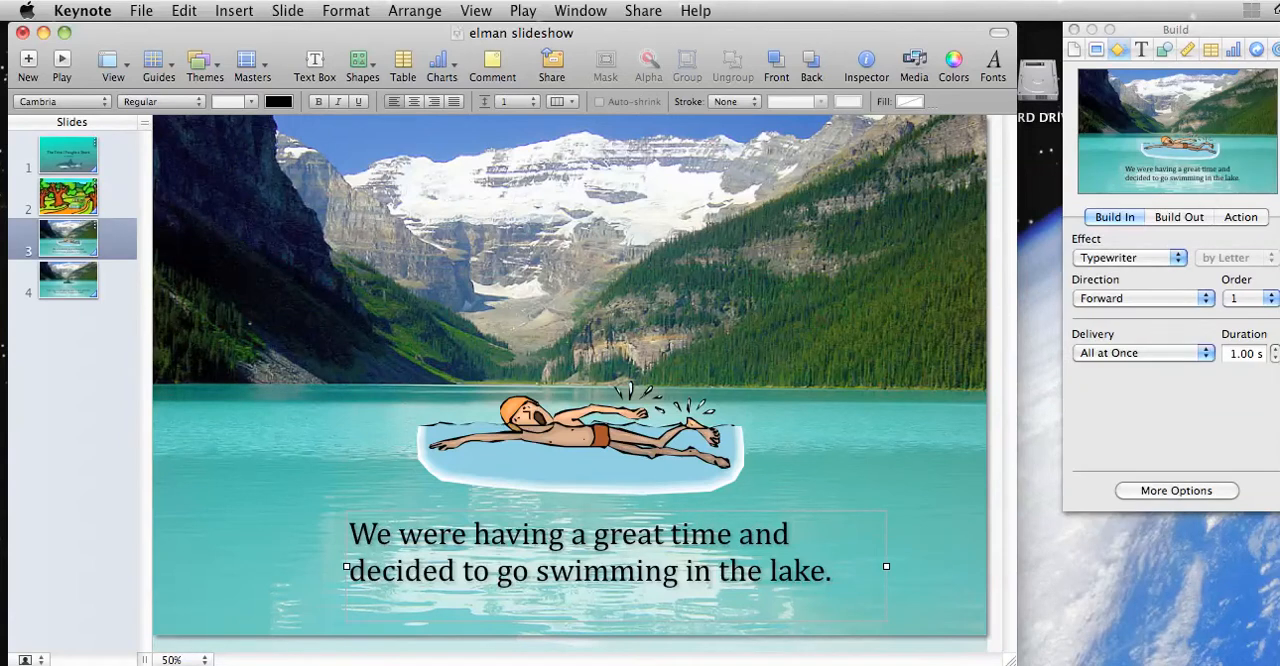
# Step: Try a 2.50 s duration for the Typewriter effect and set it back to 1.00 s
pyautogui.click(1276, 348)
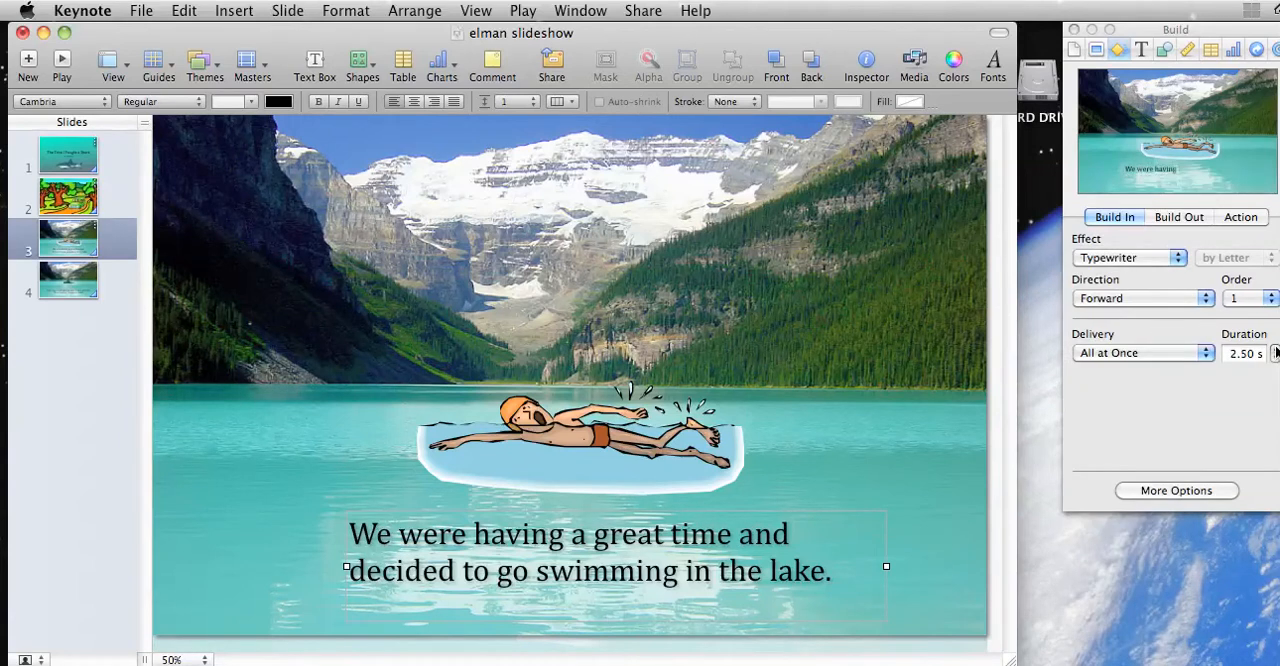
pyautogui.click(1276, 358)
pyautogui.click(1276, 358)
pyautogui.click(1276, 358)
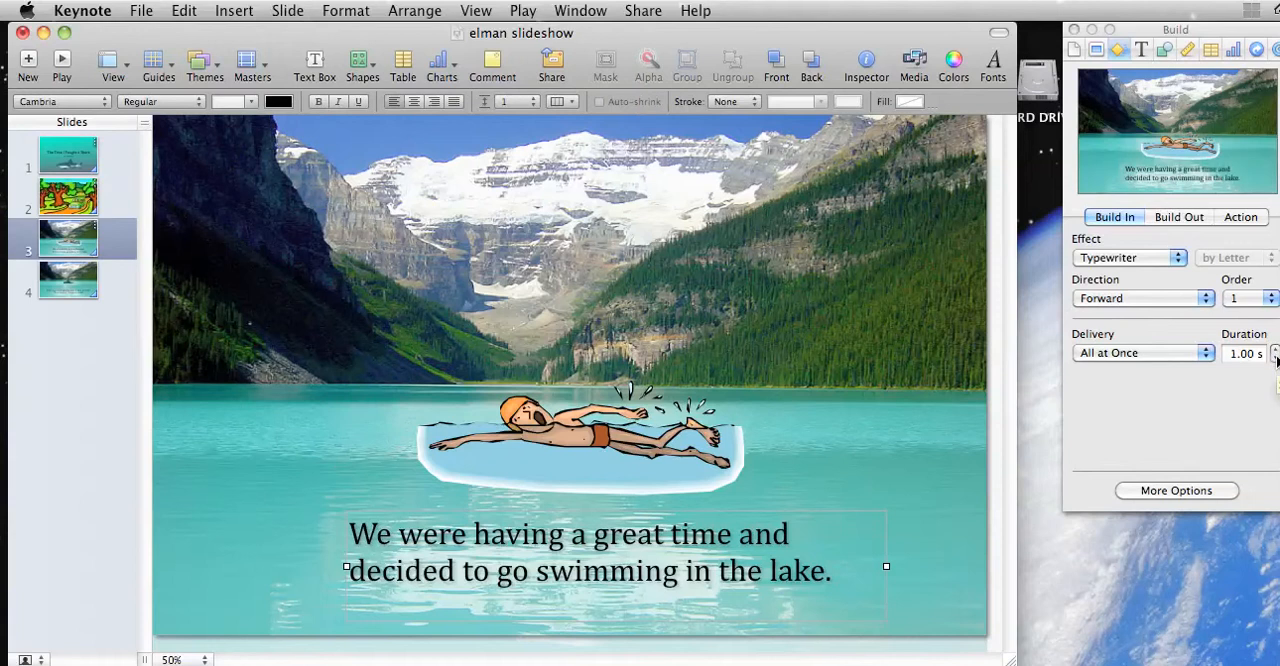
# Step: Apply the Drift build-in effect to the swimmer image with the direction Right to Left
pyautogui.click(566, 459)
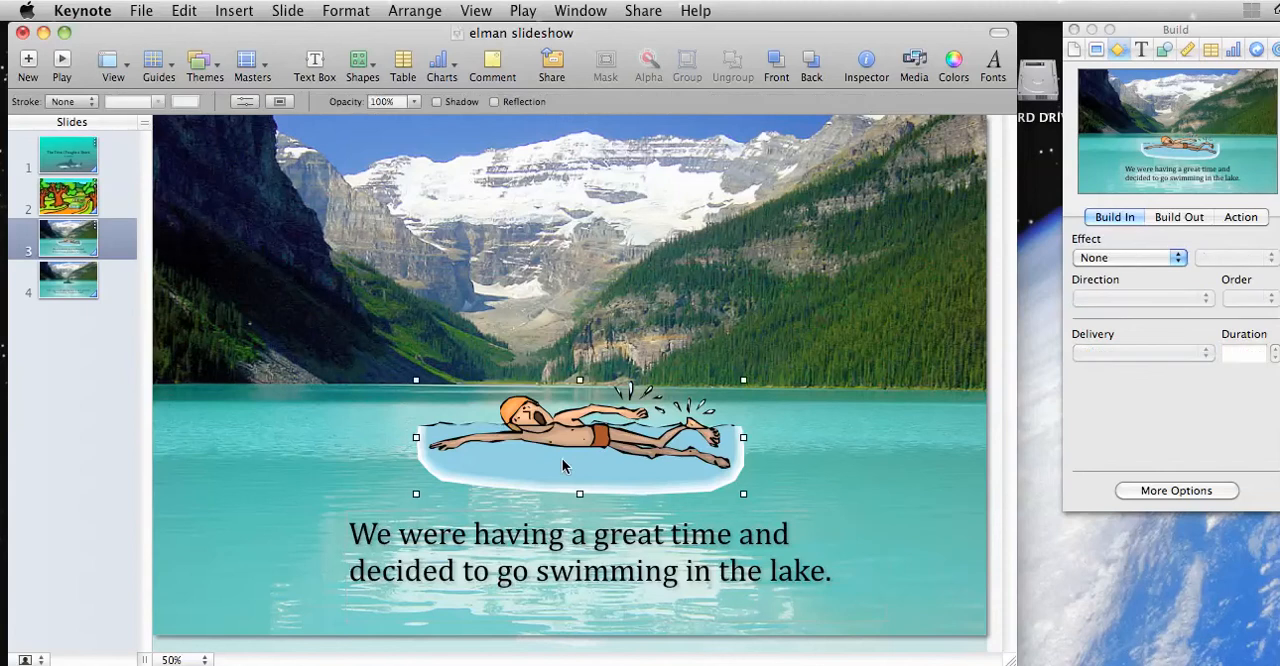
pyautogui.click(1125, 257)
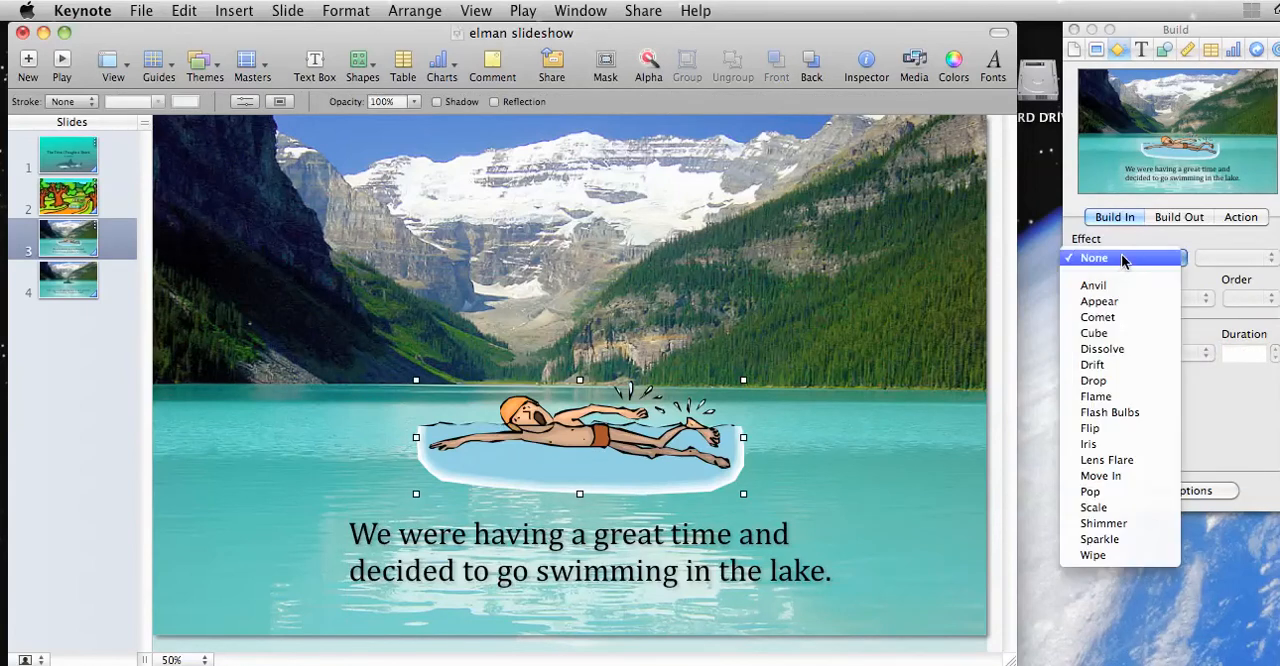
pyautogui.click(1093, 365)
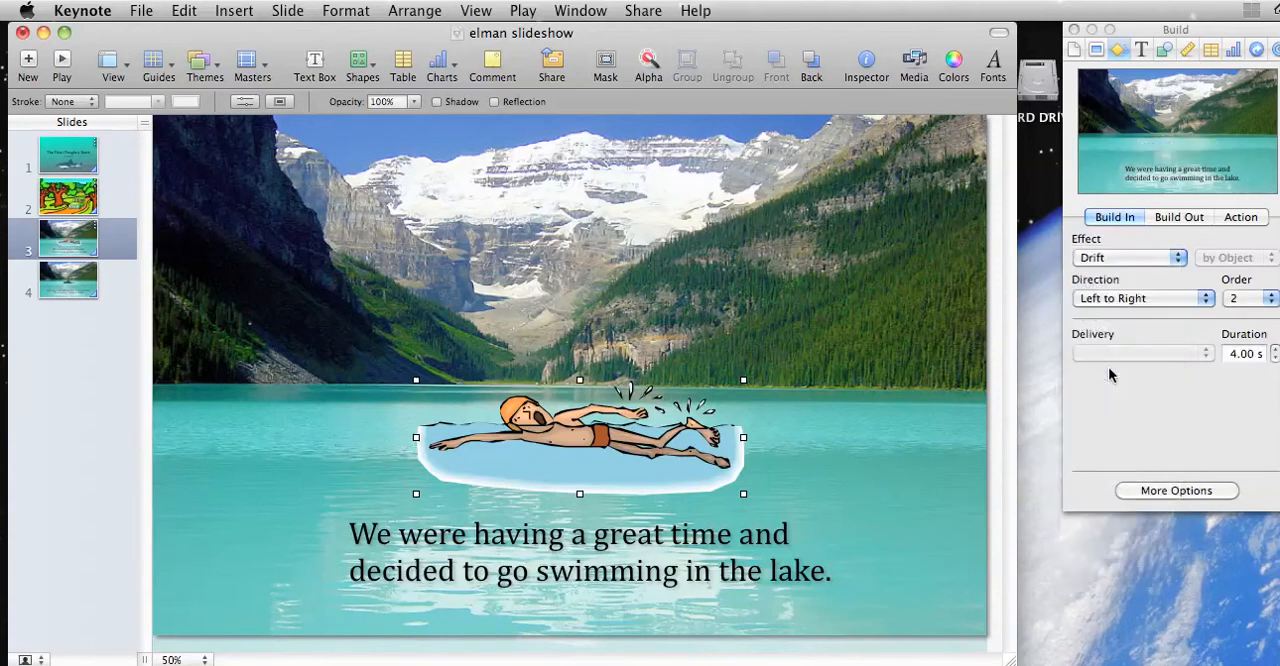
pyautogui.click(1122, 300)
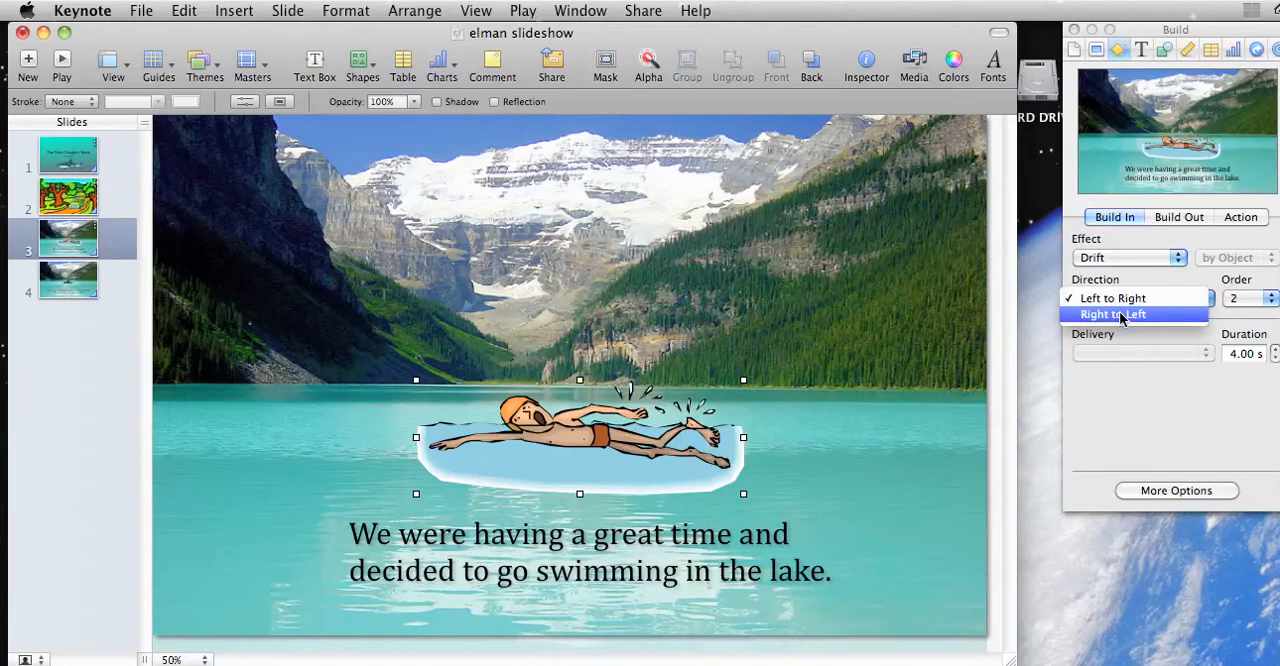
pyautogui.click(1119, 314)
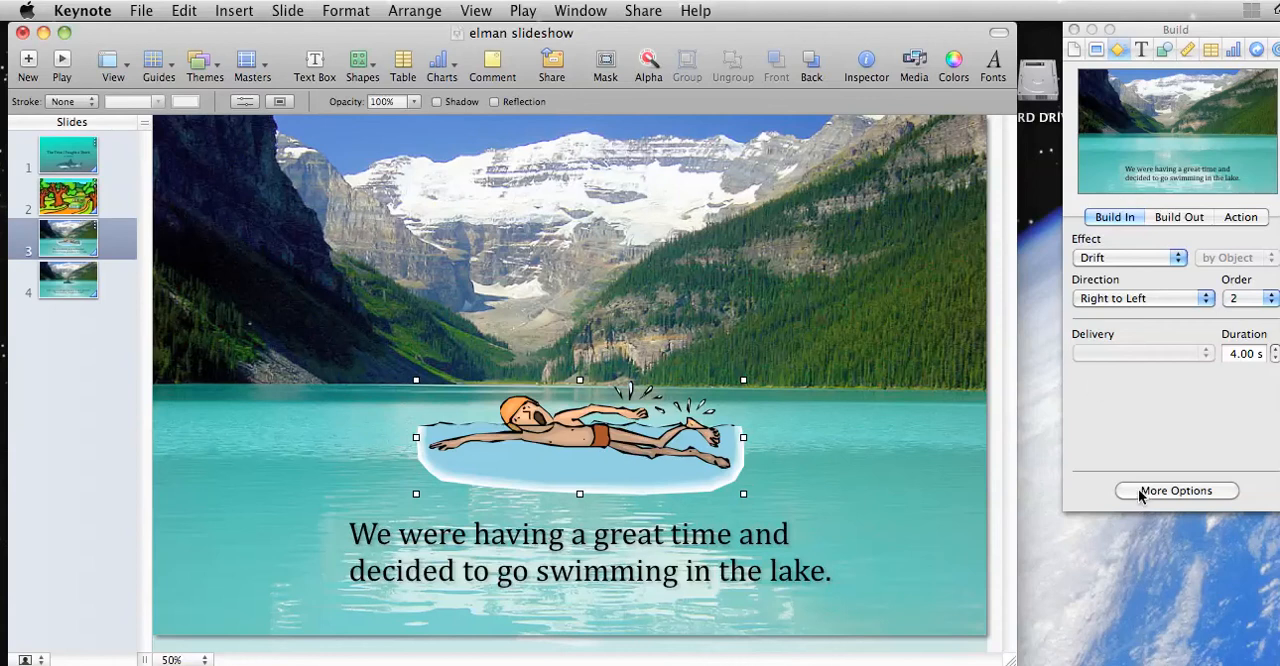
# Step: Set the swimmer image's build-in in slide 3's build order to start automatically after build 1
pyautogui.click(1176, 490)
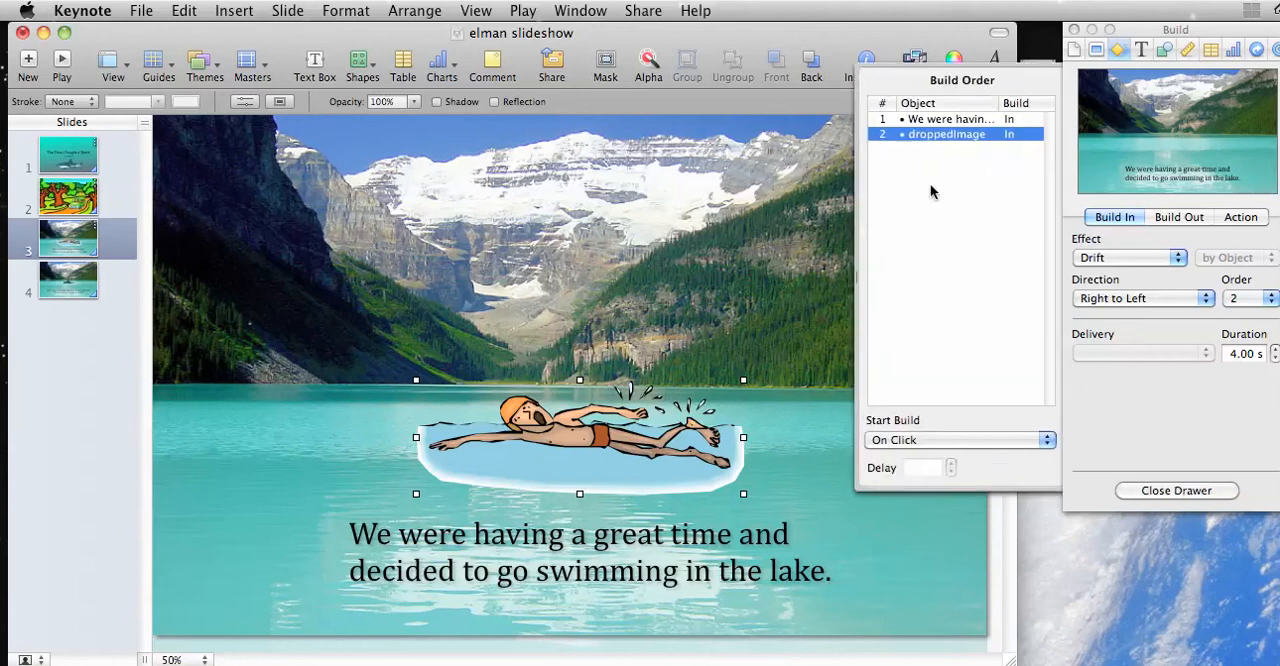
pyautogui.click(930, 120)
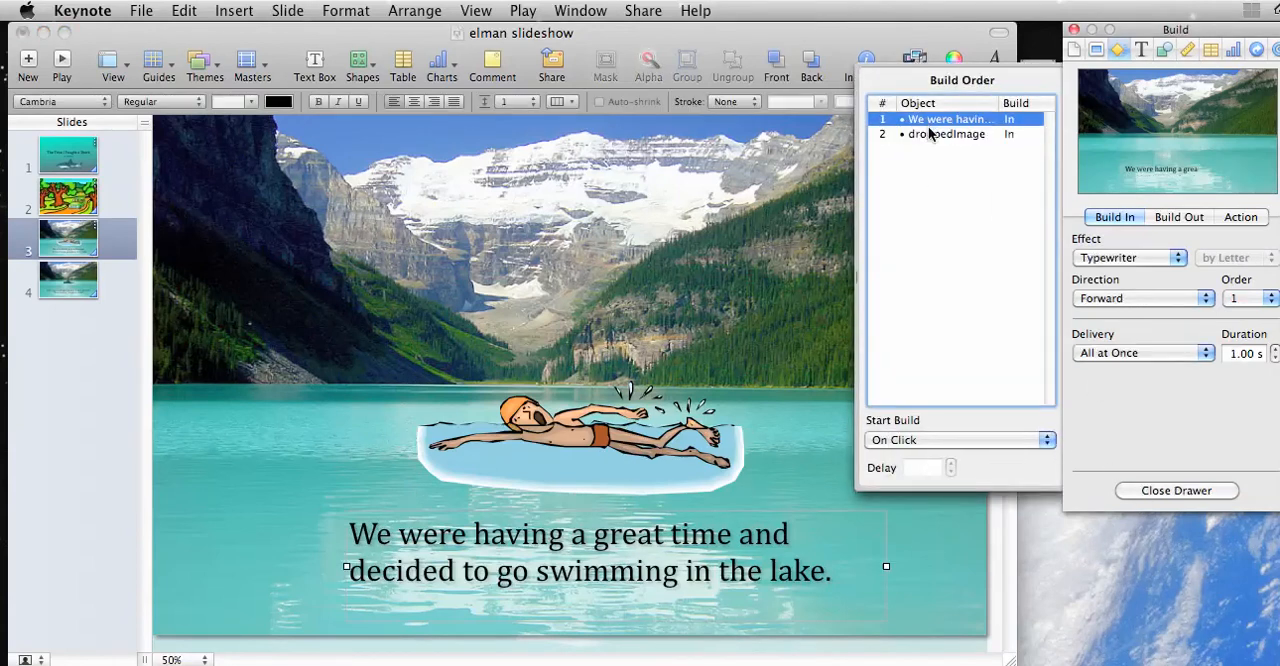
pyautogui.click(928, 129)
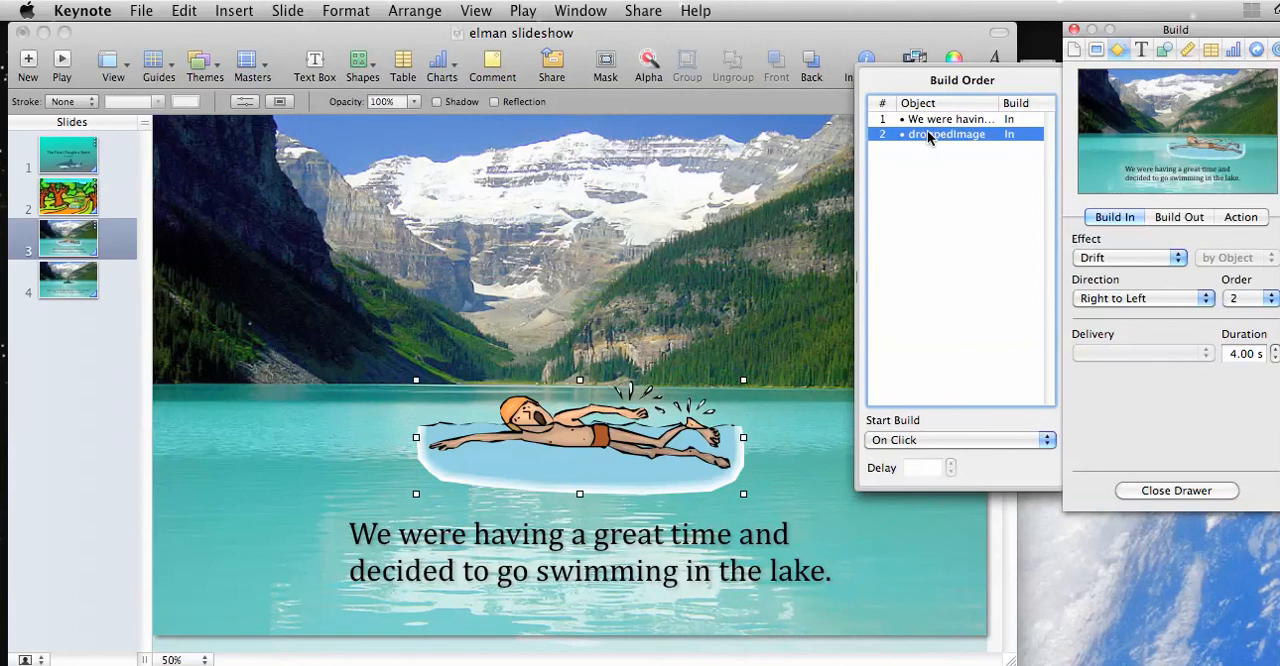
pyautogui.click(968, 438)
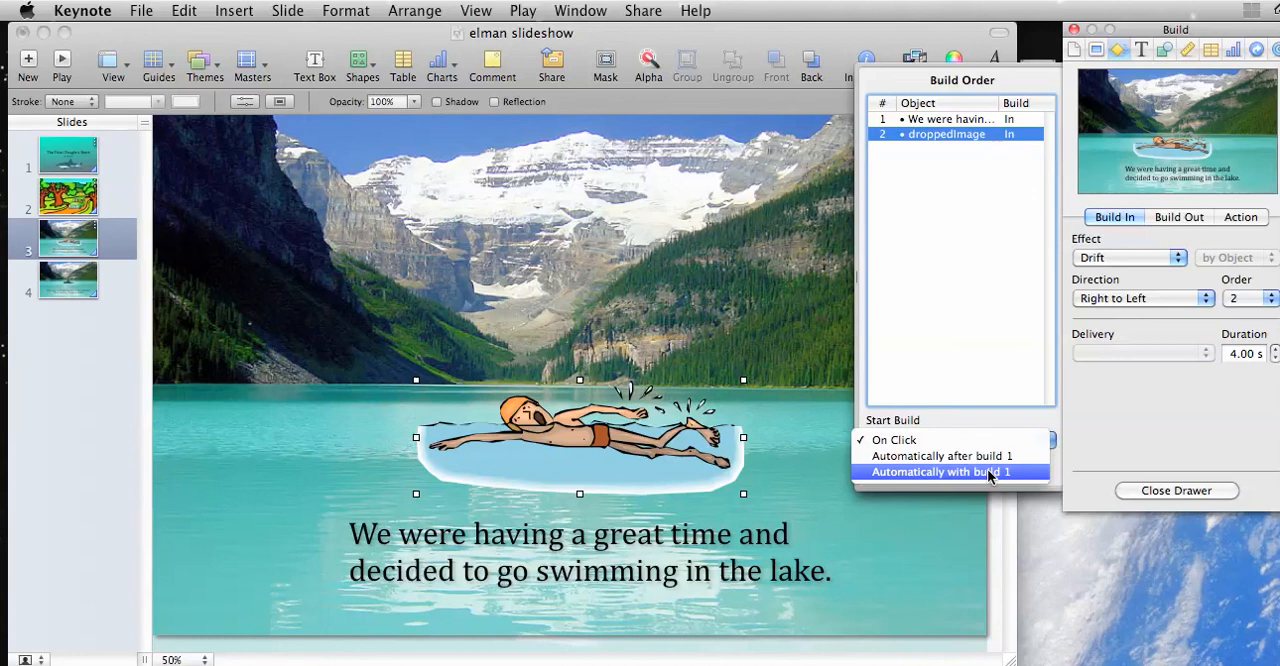
pyautogui.click(1005, 456)
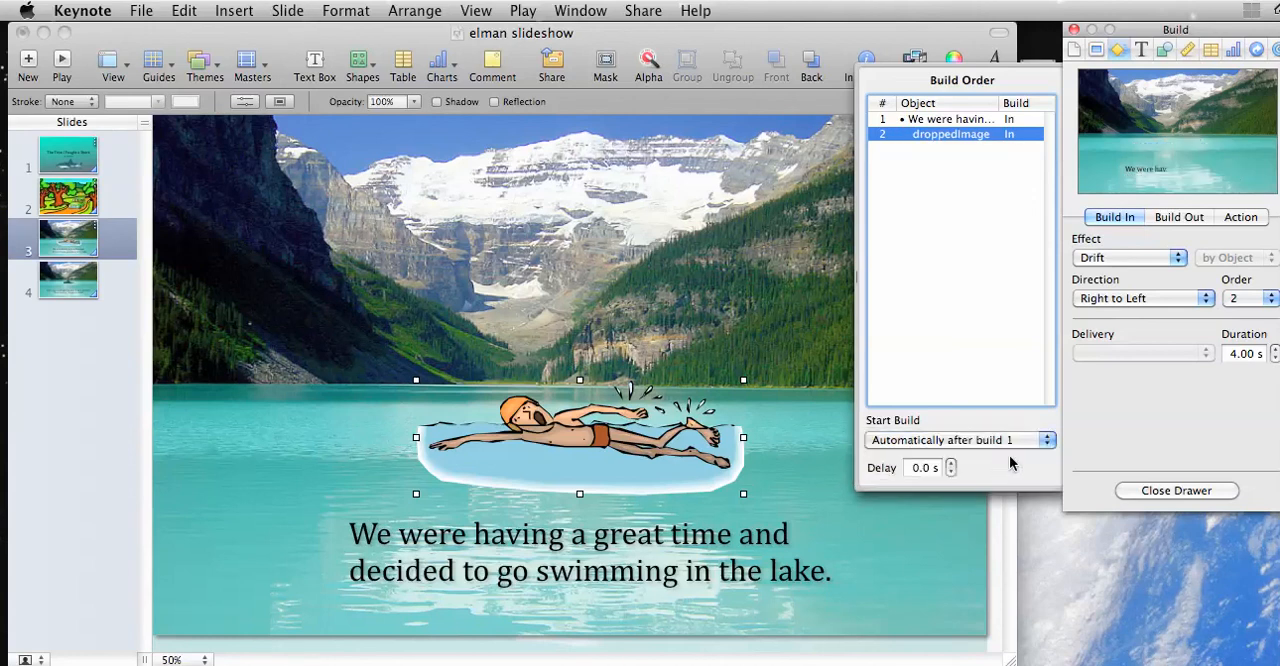